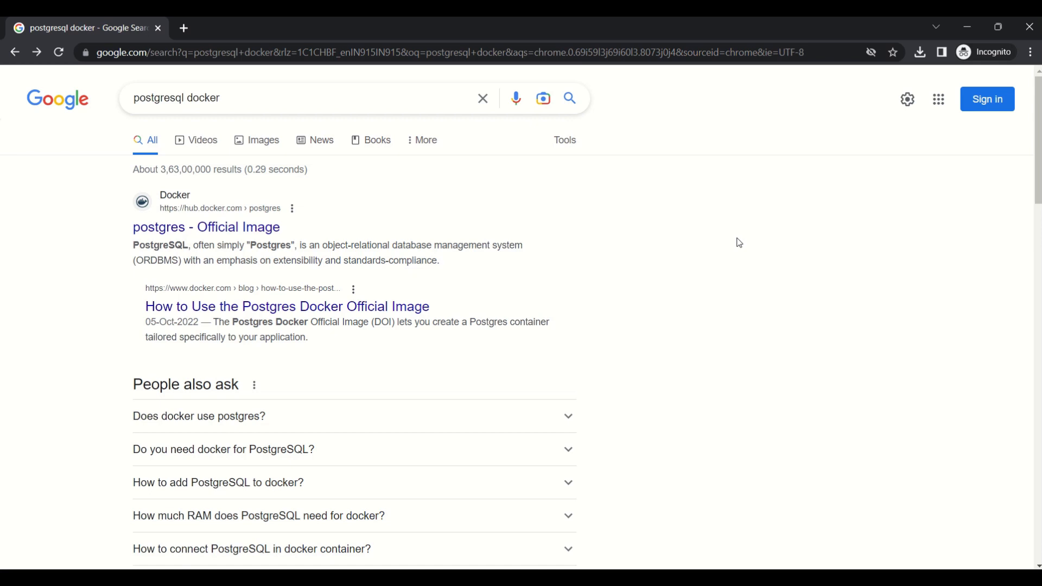
Step: Pull the latest postgres image and list local images to confirm postgres:latest is present
click(221, 233)
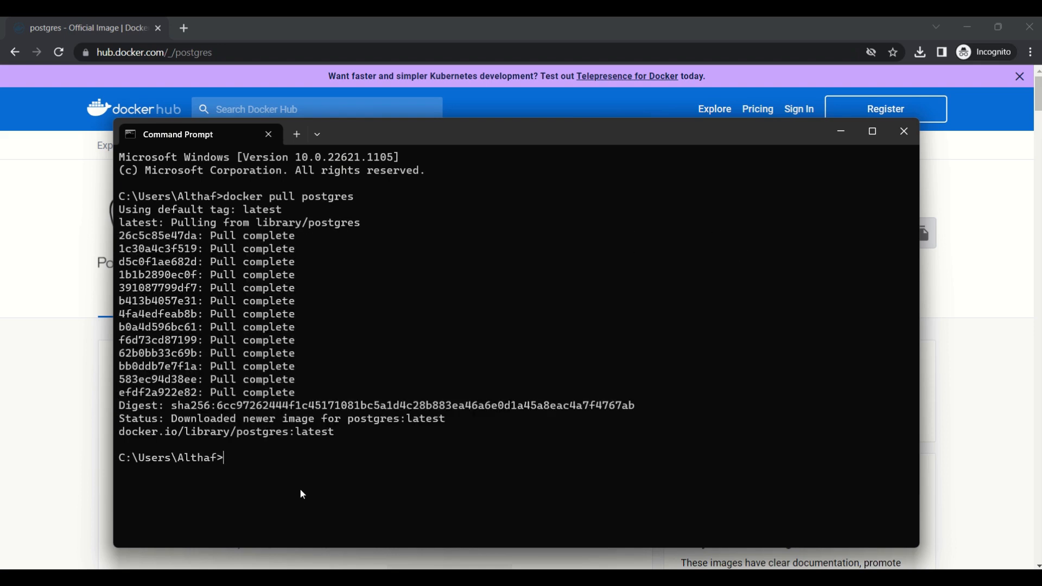
text(docker images)
key(Return)
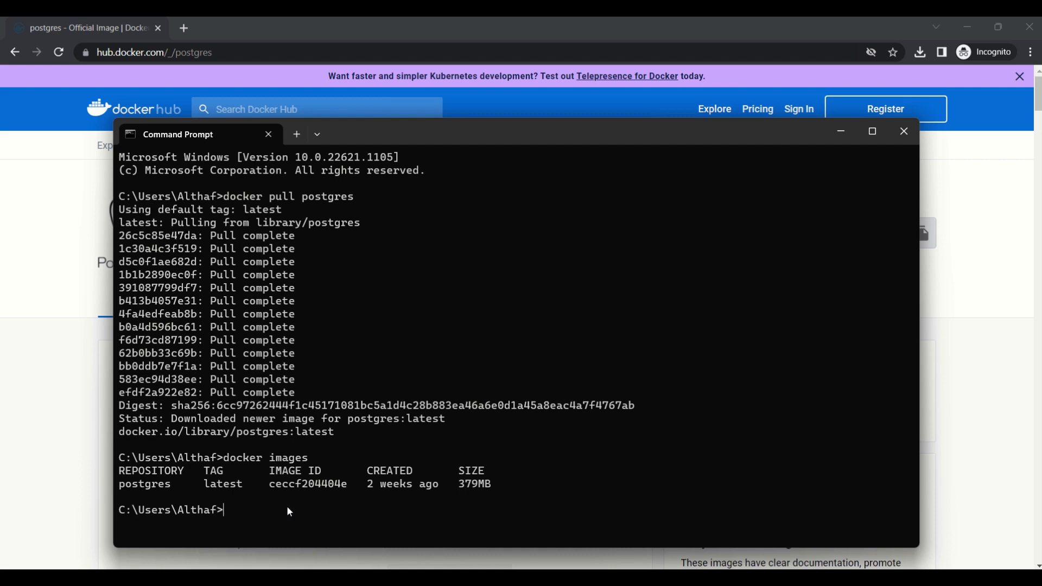
text(cls)
Step: Run a postgres container named psdev on port 5432 and confirm it is running with docker ps
key(Return)
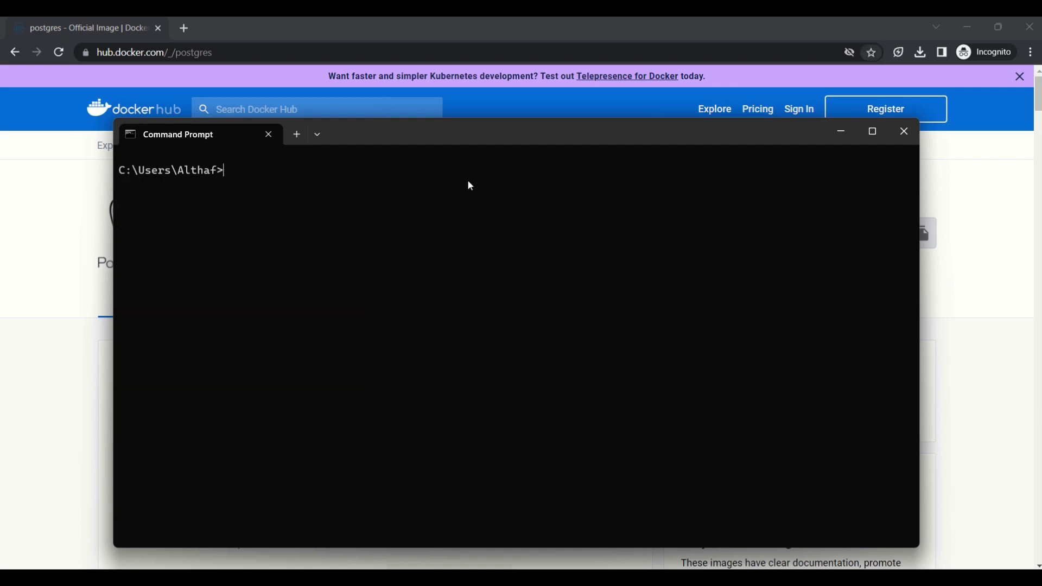
key(ctrl+v)
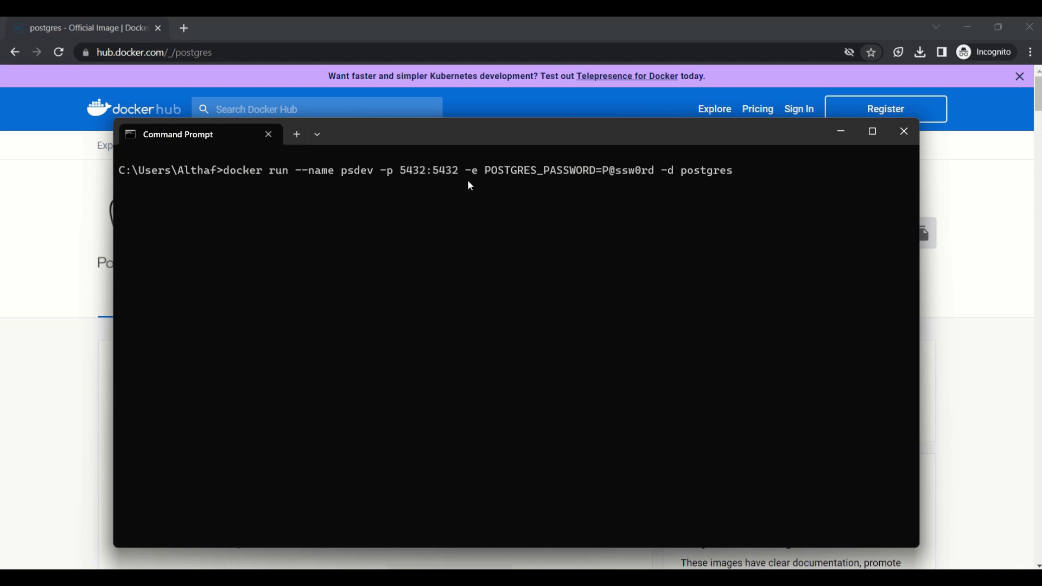
key(Return)
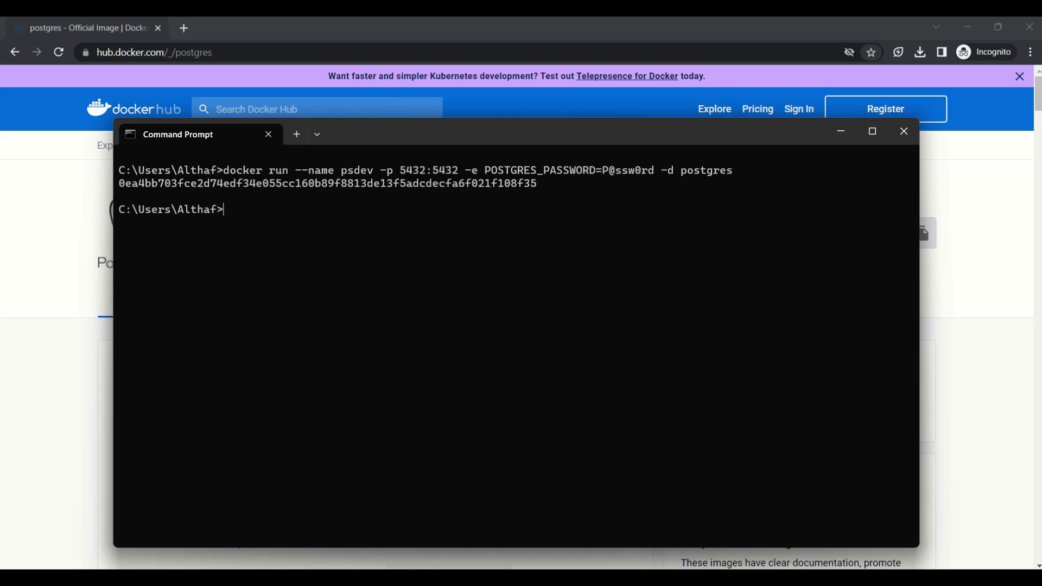
text(docker ps)
key(Return)
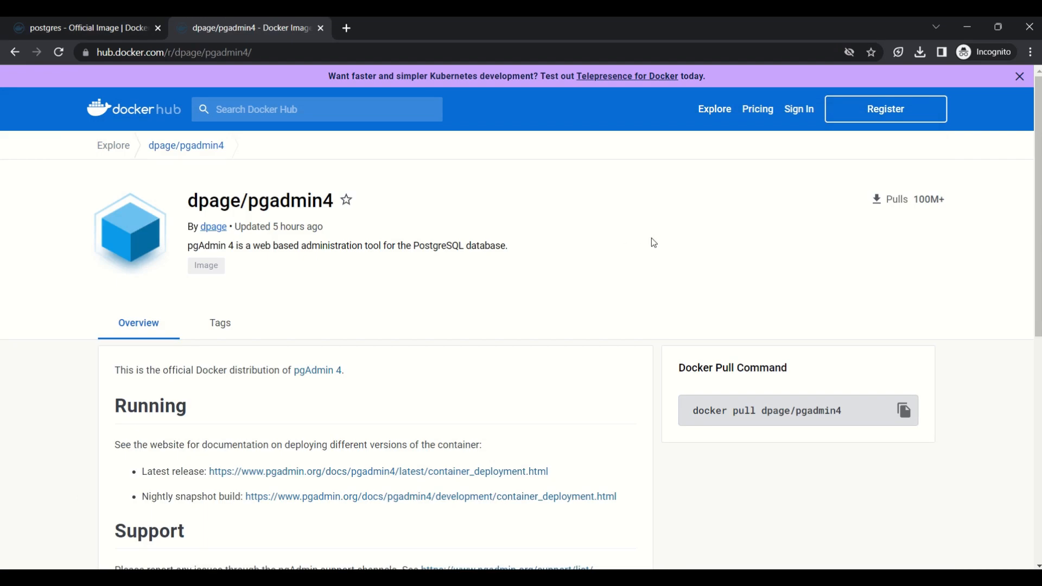
Step: Pull the dpage/pgadmin4 image and confirm it appears alongside postgres in the local image list
click(903, 411)
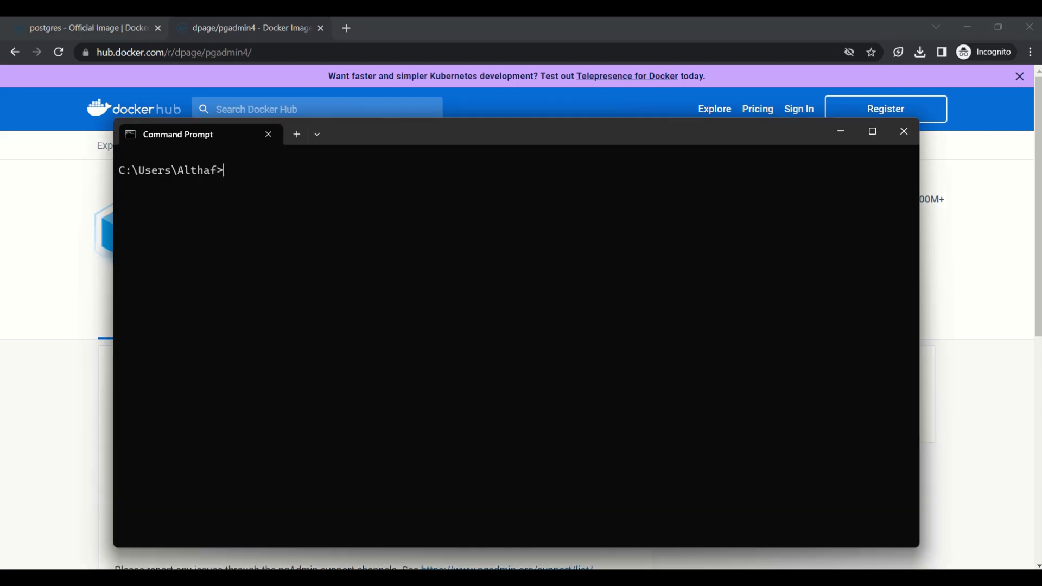
key(ctrl+v)
key(Return)
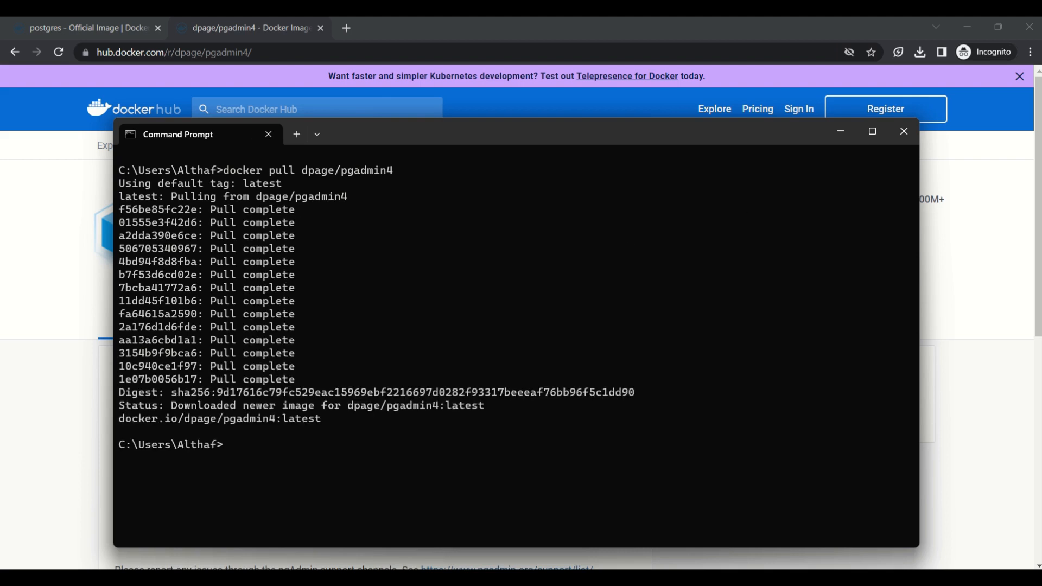
text(docker images)
key(Return)
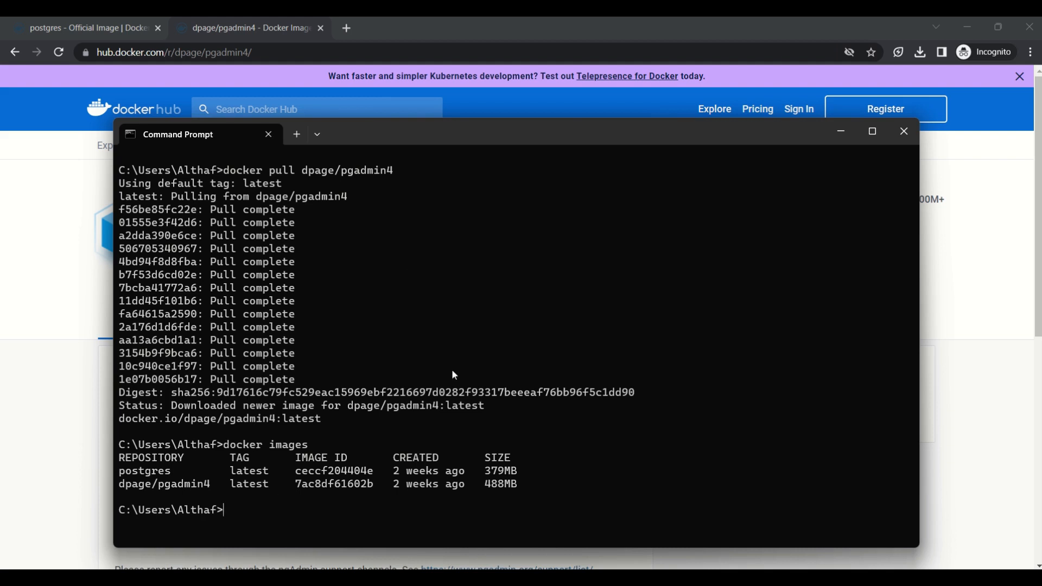
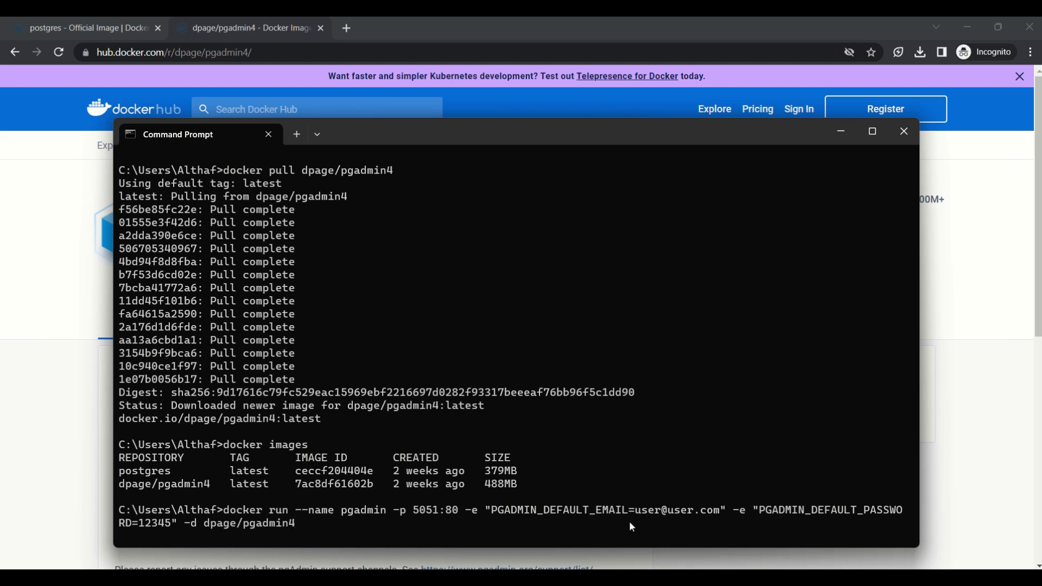
Step: Run a pgadmin container on port 5051 and confirm both pgadmin and psdev are up
key(Return)
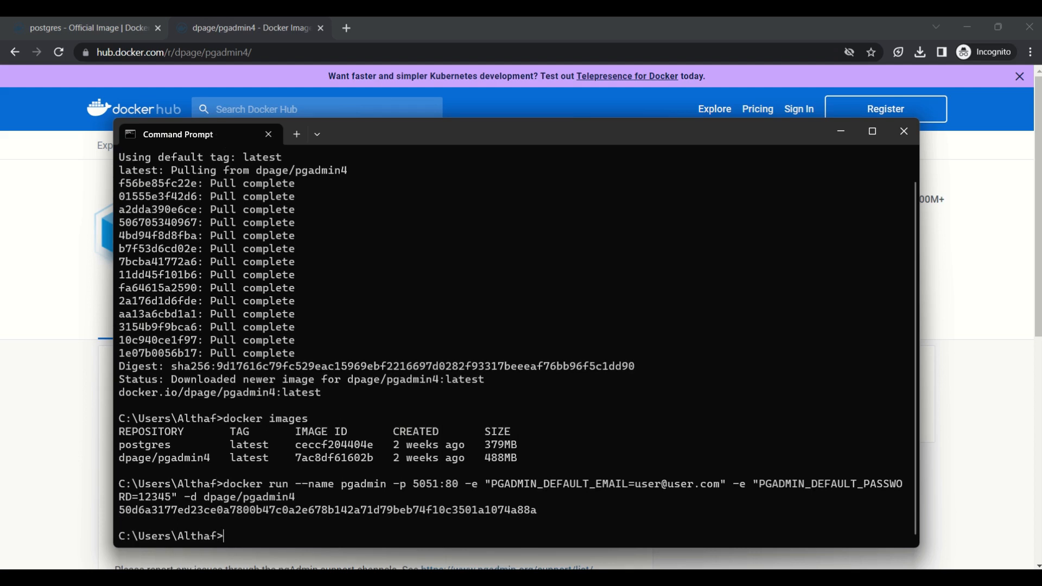
text(docker ps)
key(Return)
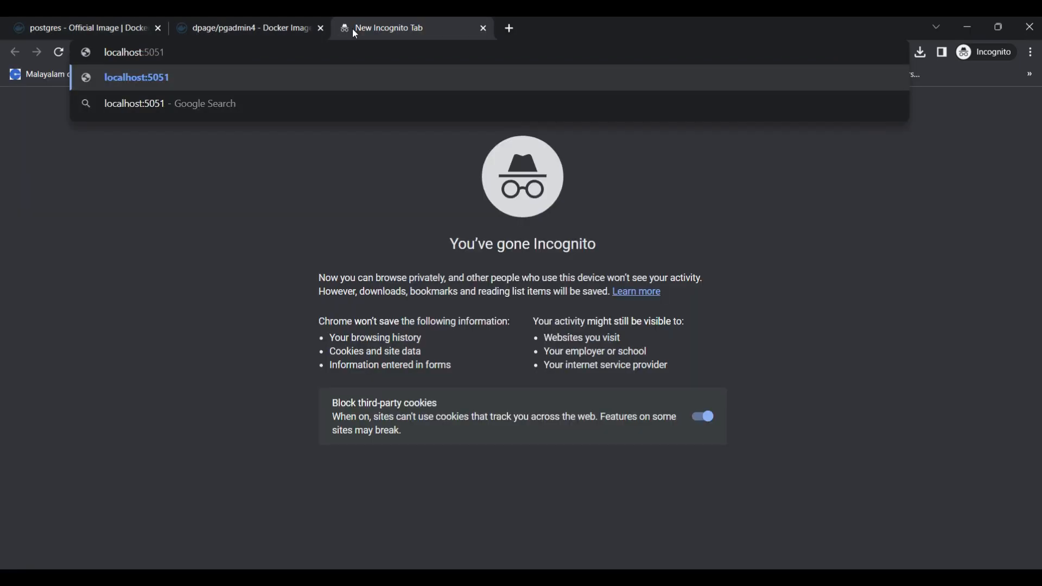
Step: Log in to pgAdmin at localhost:5051 with the default email and password to reach the dashboard
key(Return)
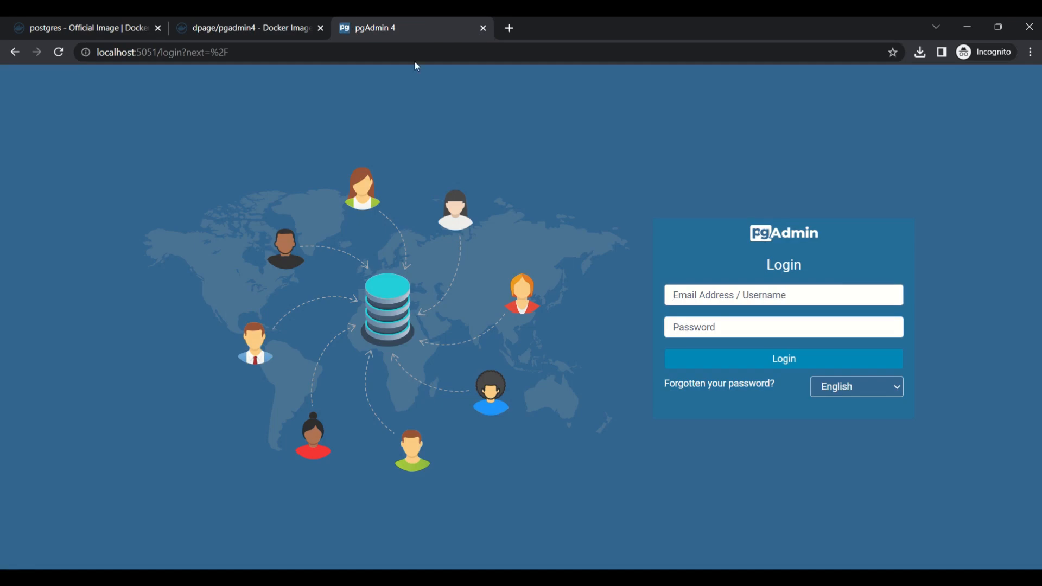
text(user@)
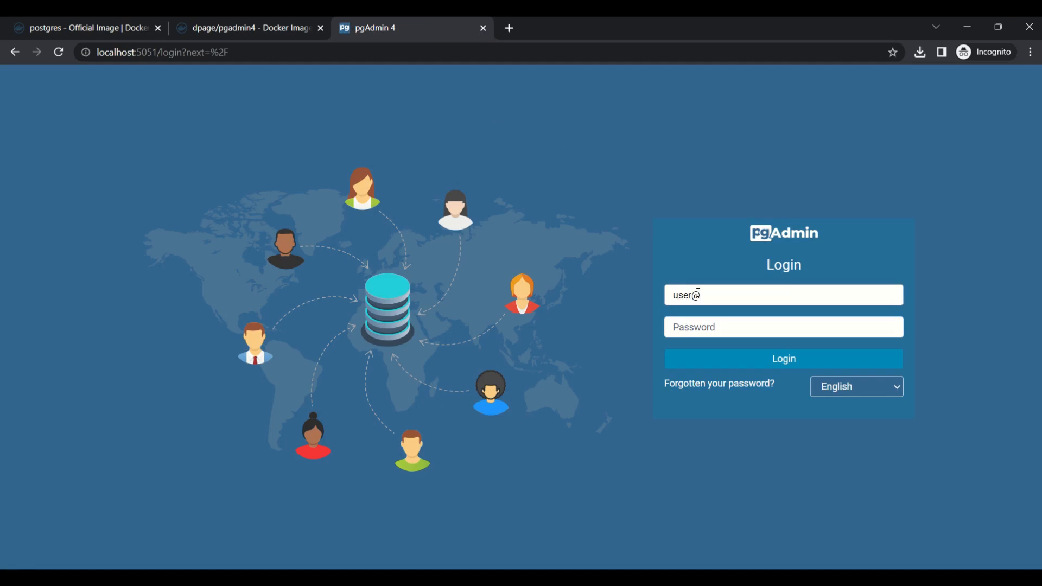
text(user.)
text(com)
key(Tab)
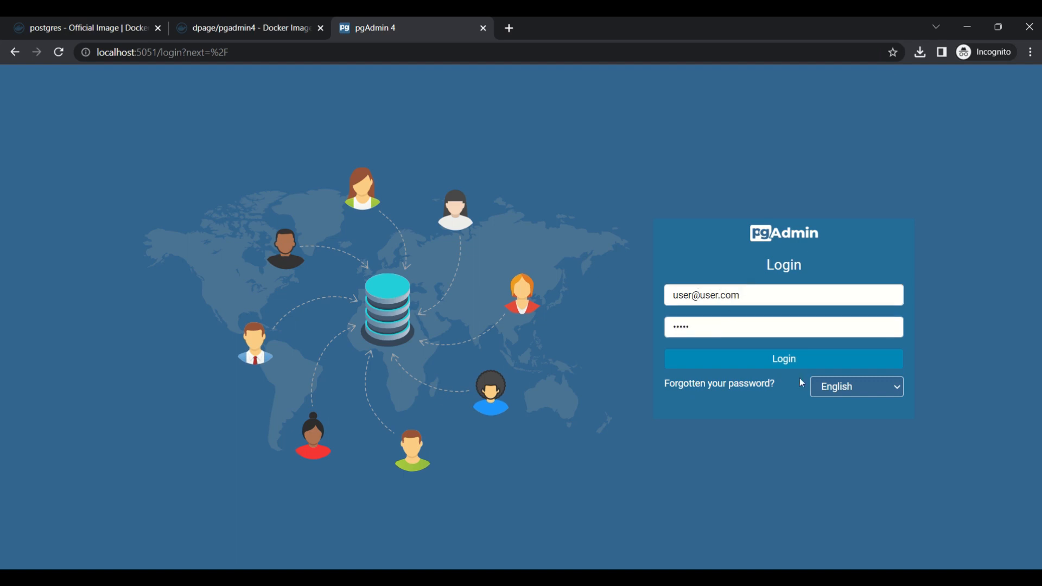
click(784, 366)
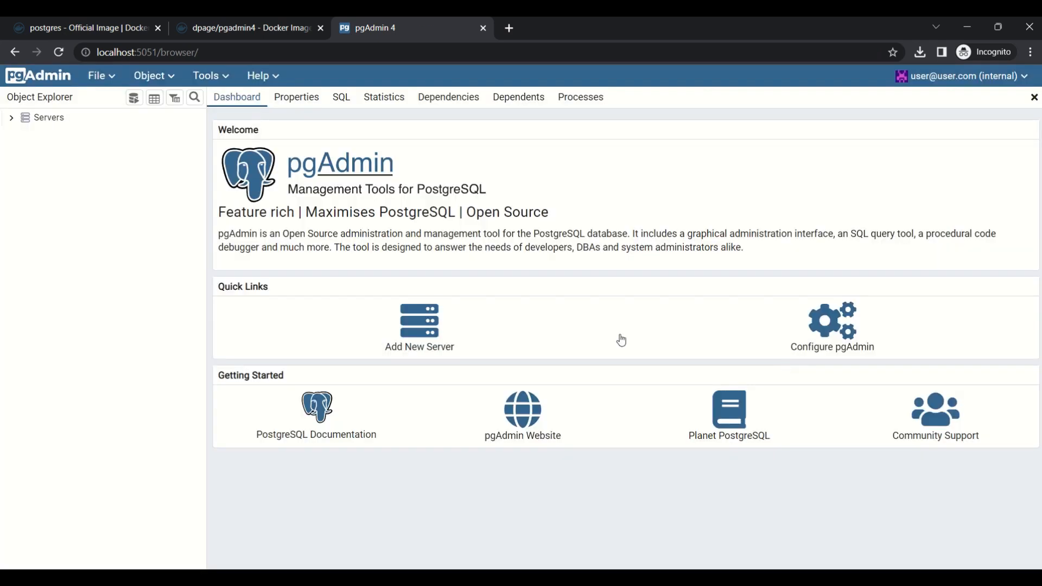
Step: Start a new server registration named db and move to its host address field in Connection settings
click(427, 326)
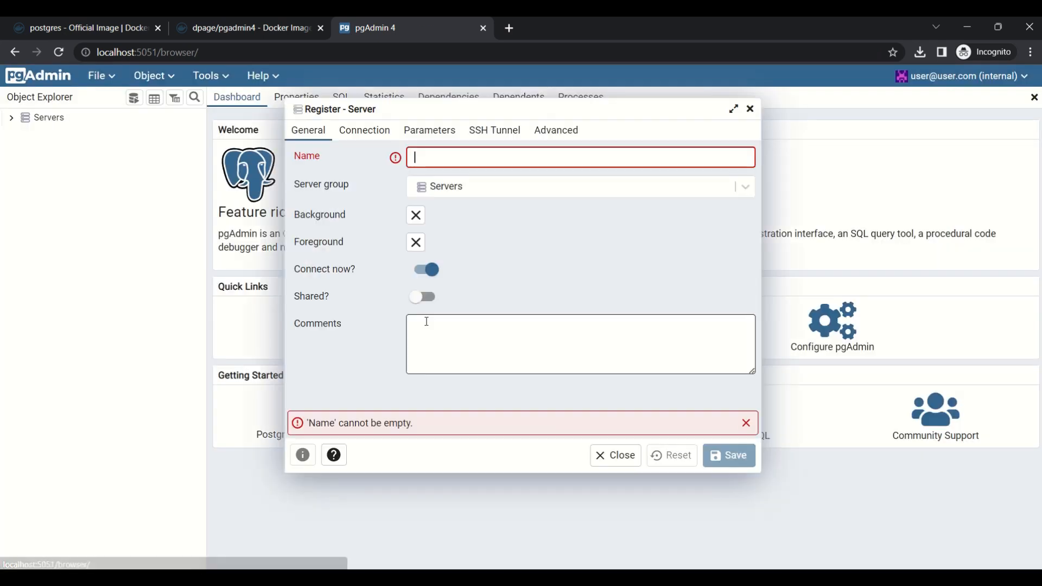
click(449, 162)
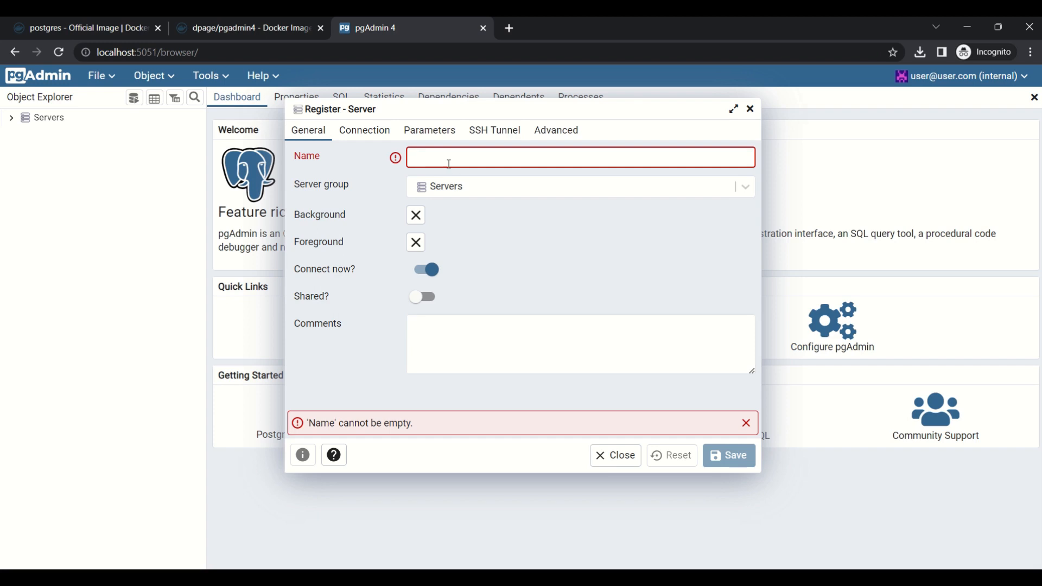
text(db)
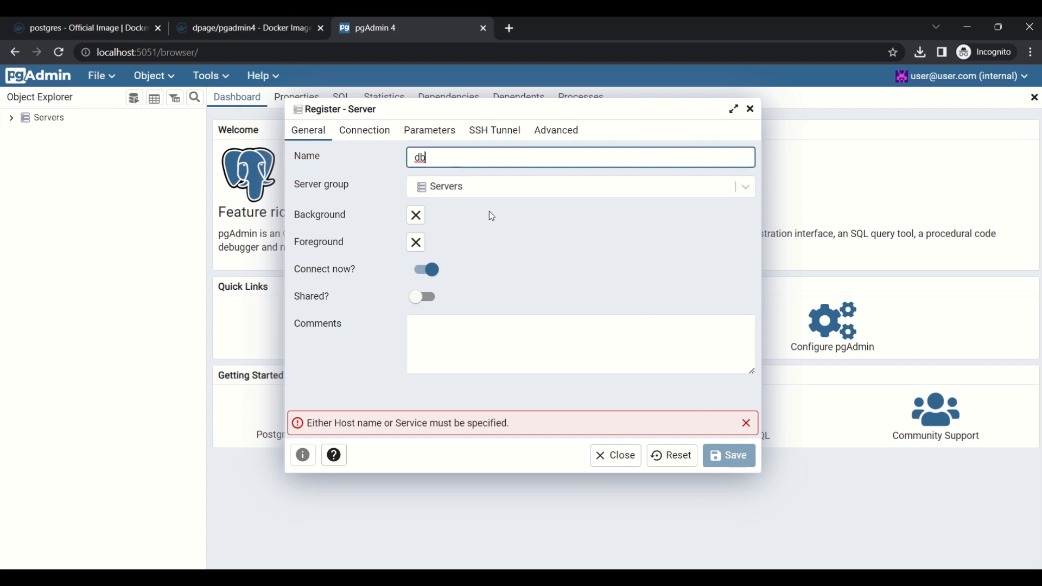
click(366, 132)
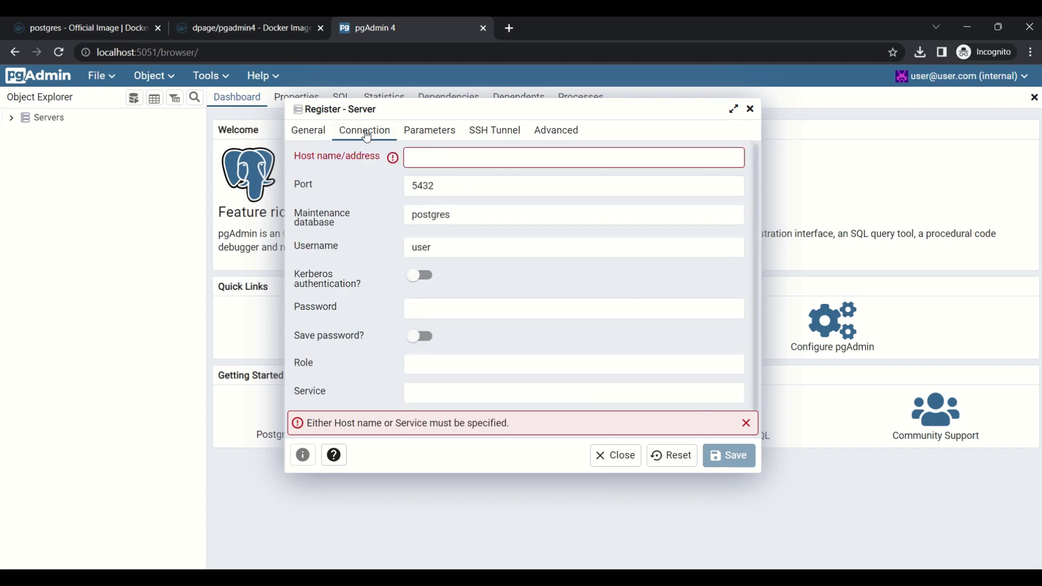
click(443, 152)
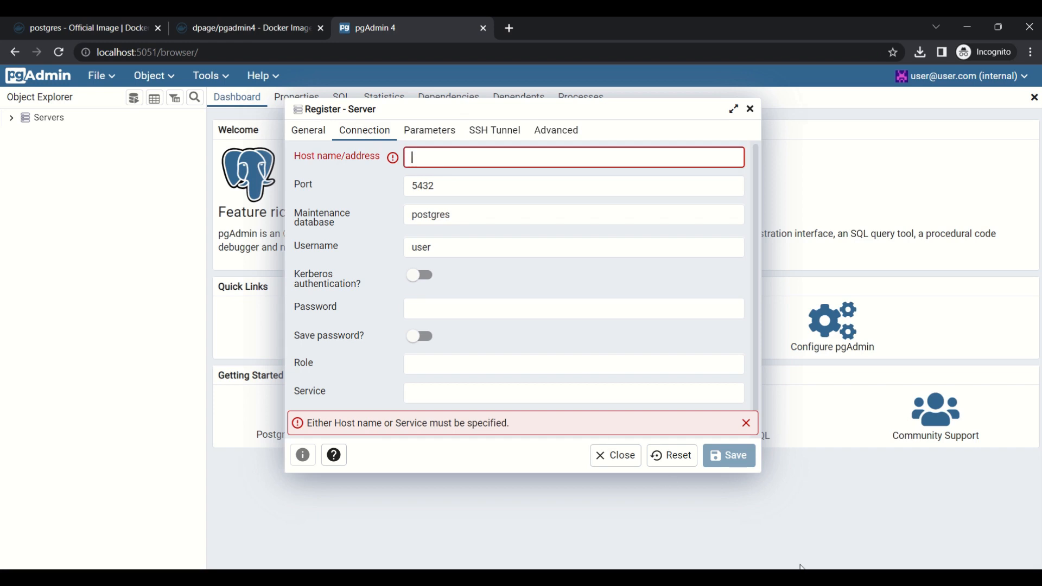
Step: Run ipconfig in Command Prompt and copy the Wi-Fi IPv4 address 192.168.1.5
key(alt+Tab)
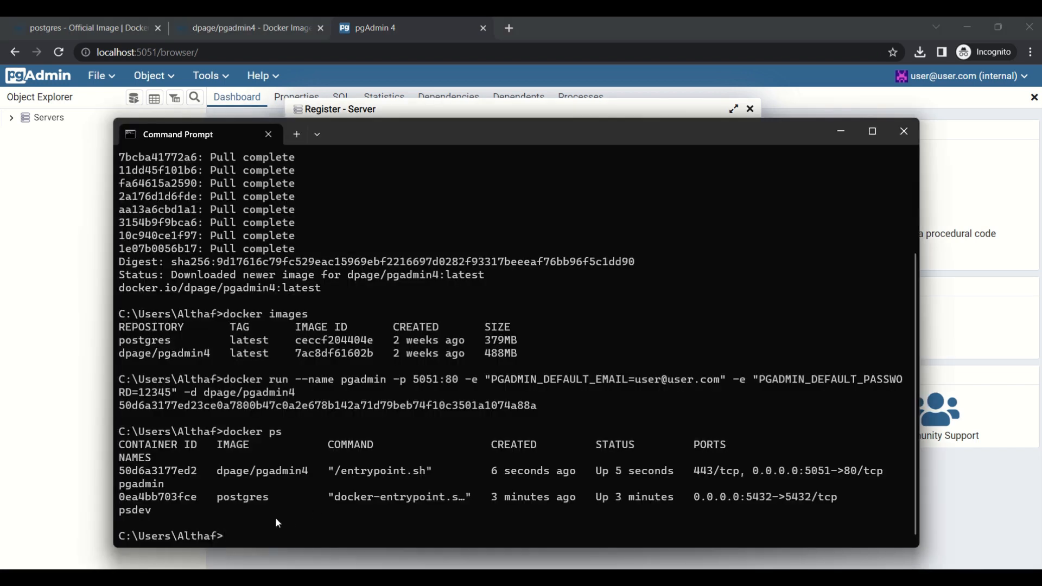
text(ipconfig)
key(Return)
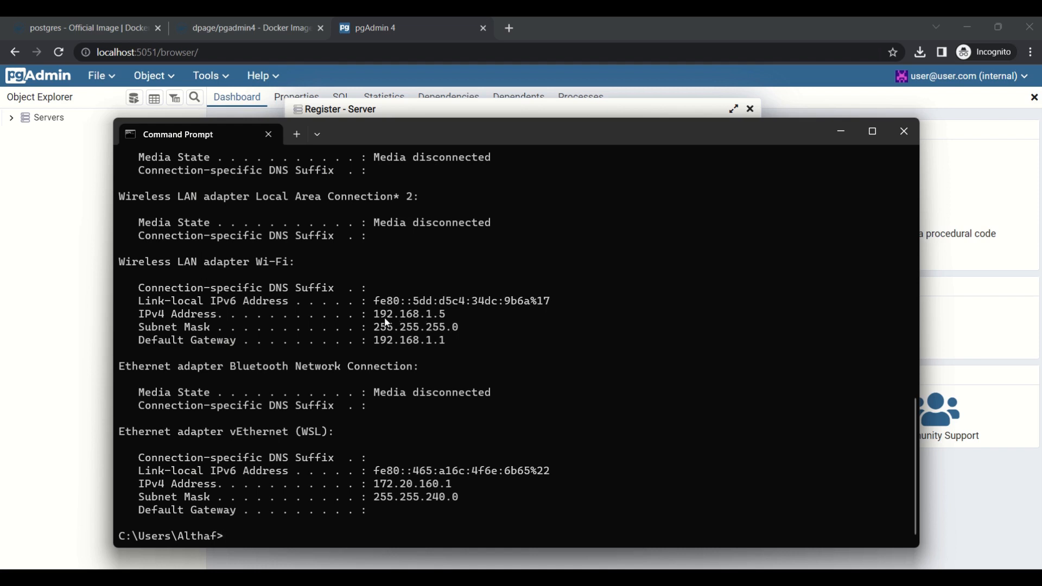
drag(374, 317, 446, 321)
key(ctrl+c)
Step: Save server db with host 192.168.1.5, username postgres and its password
key(alt+Tab)
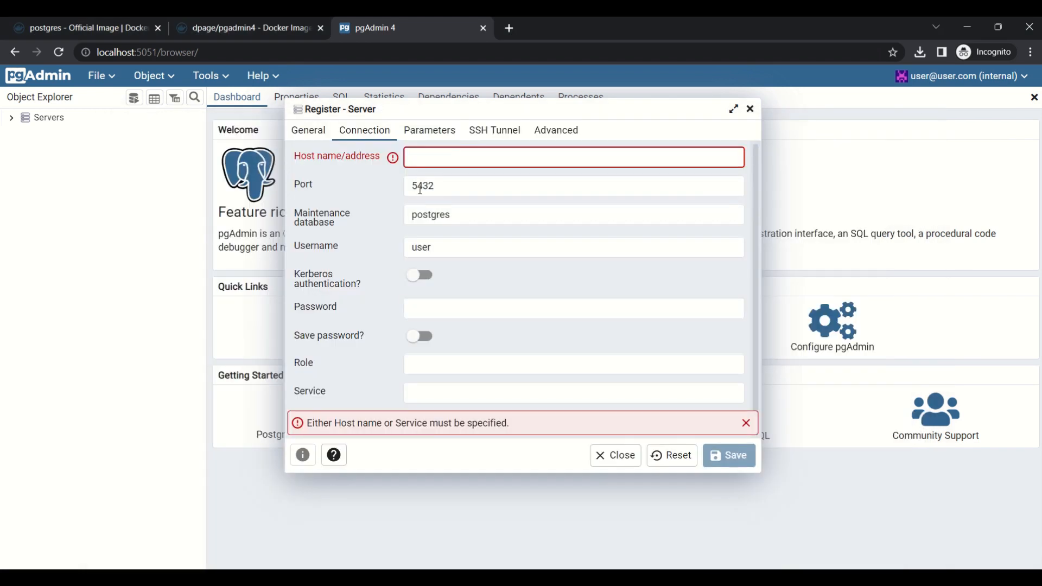
click(453, 158)
key(ctrl+v)
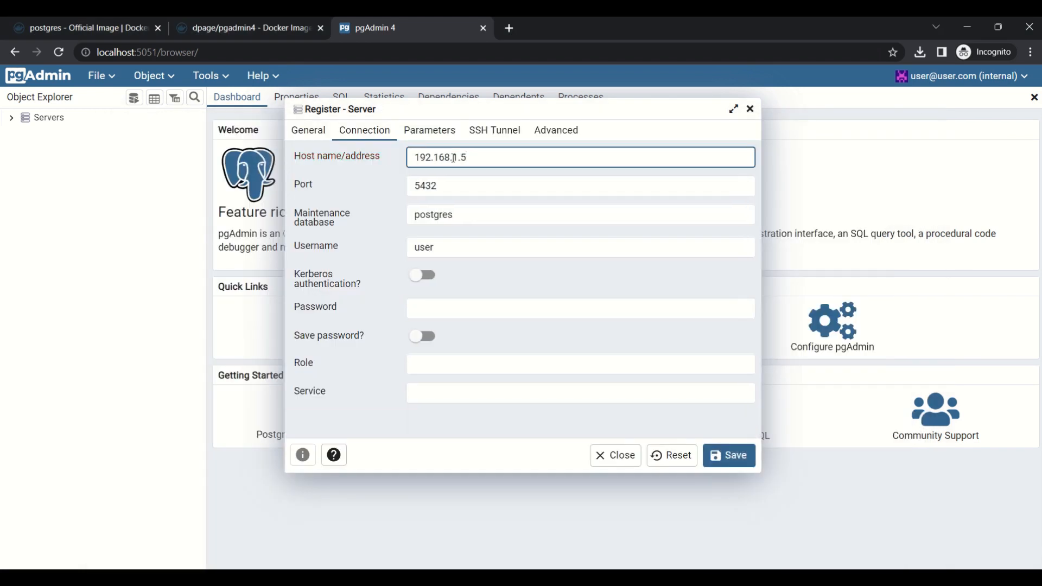
click(450, 249)
key(BackSpace)
key(BackSpace)
key(BackSpace)
key(BackSpace)
text(postgres)
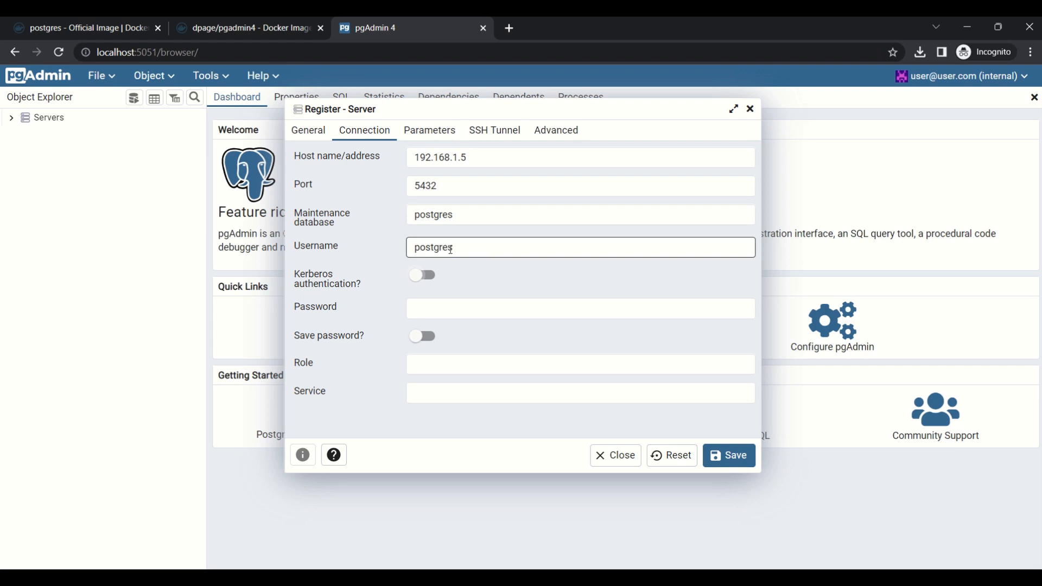
key(Tab)
text(postgres)
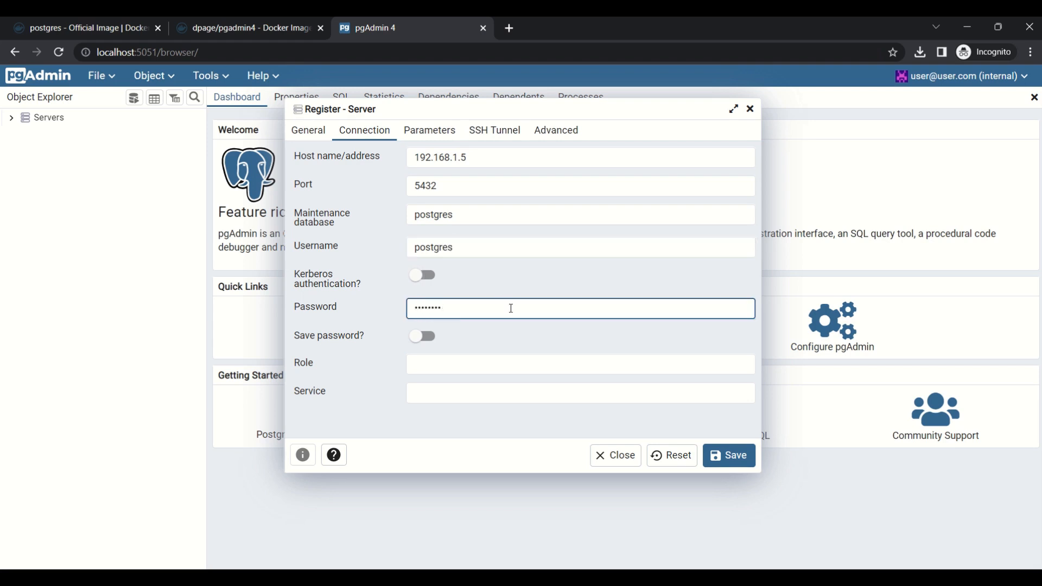
click(737, 465)
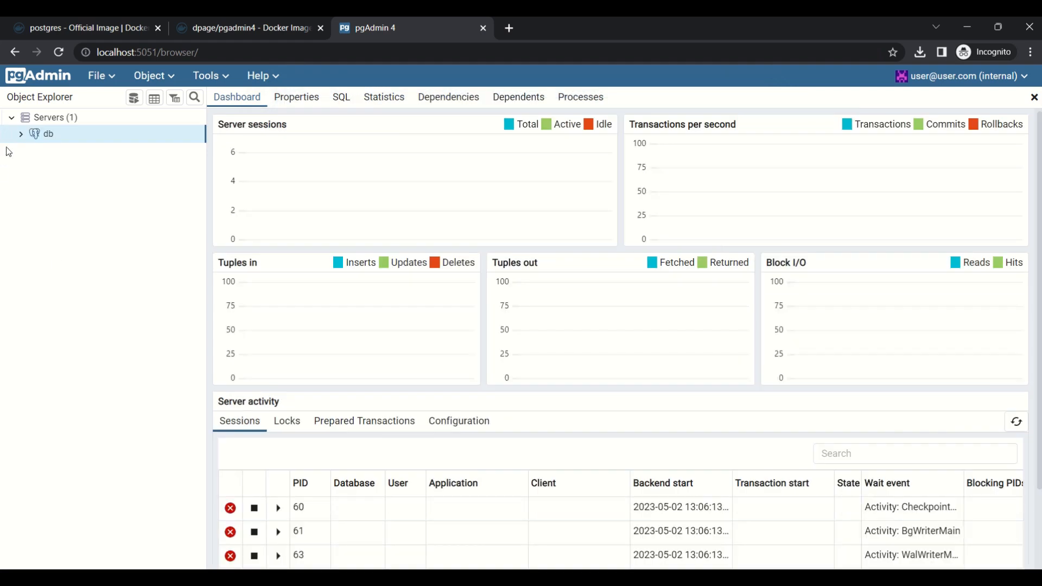
Step: Expand the db server and its Databases group to reveal the postgres database
click(21, 134)
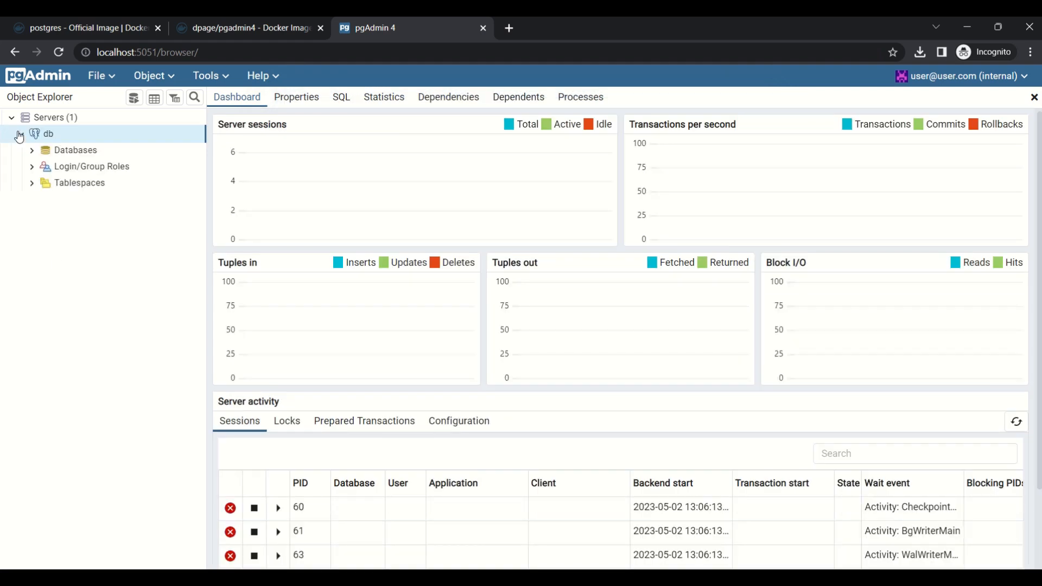
click(32, 150)
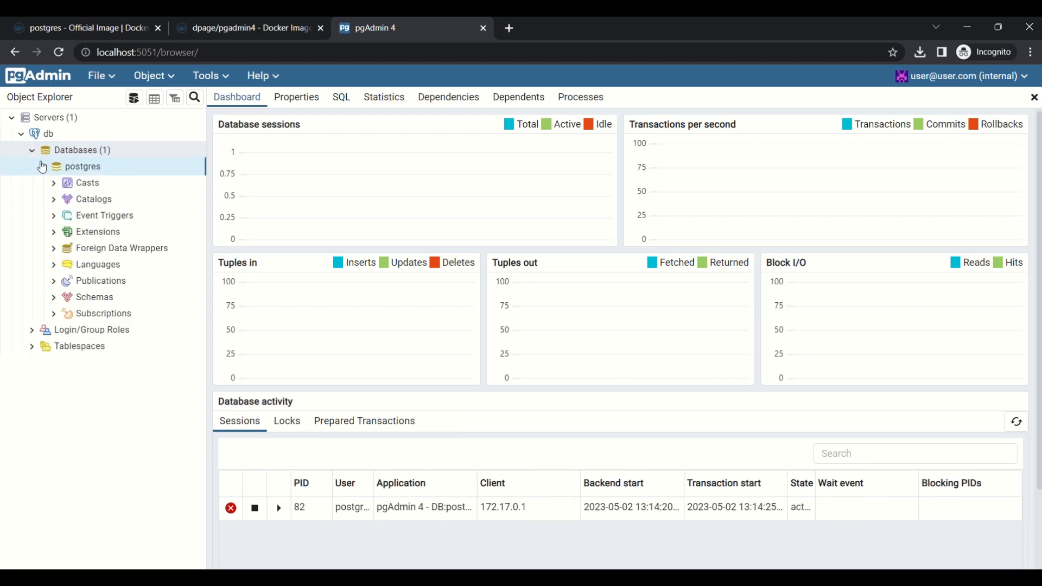
click(101, 153)
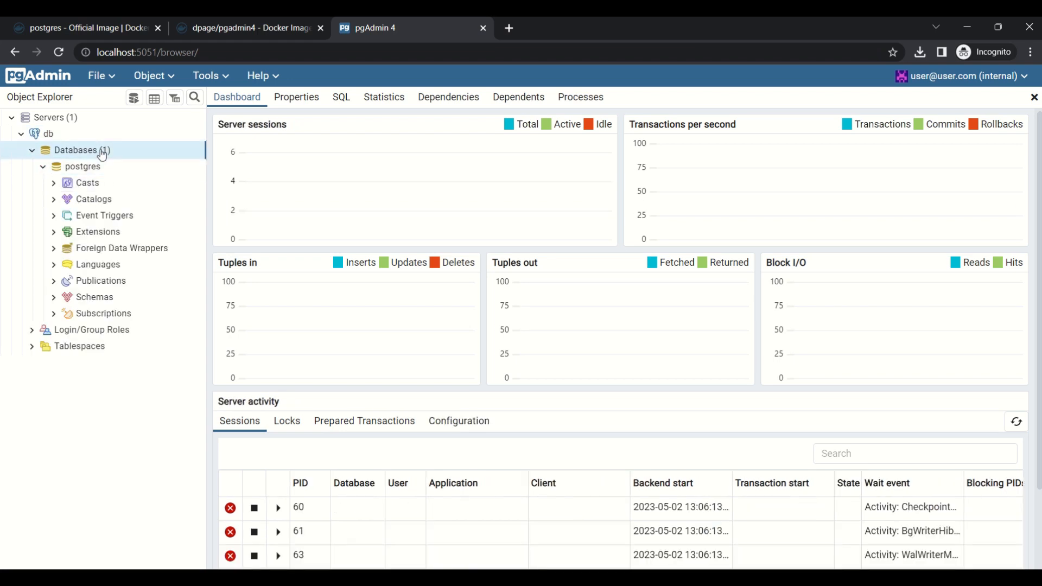
Step: Create a new database named TestDB from the Databases group's Create menu and save it
right_click(101, 153)
mouse_move(123, 162)
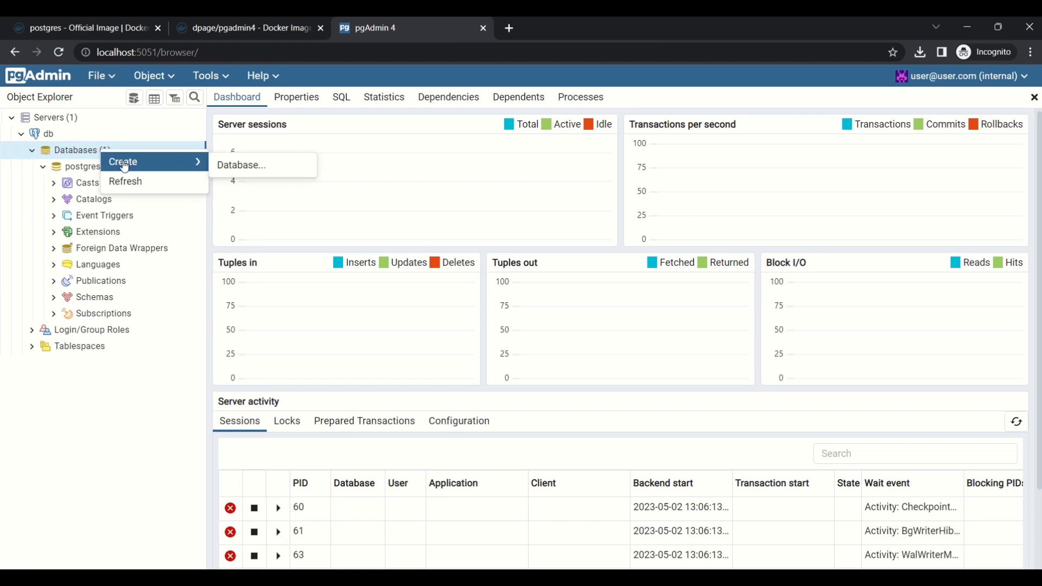
click(223, 169)
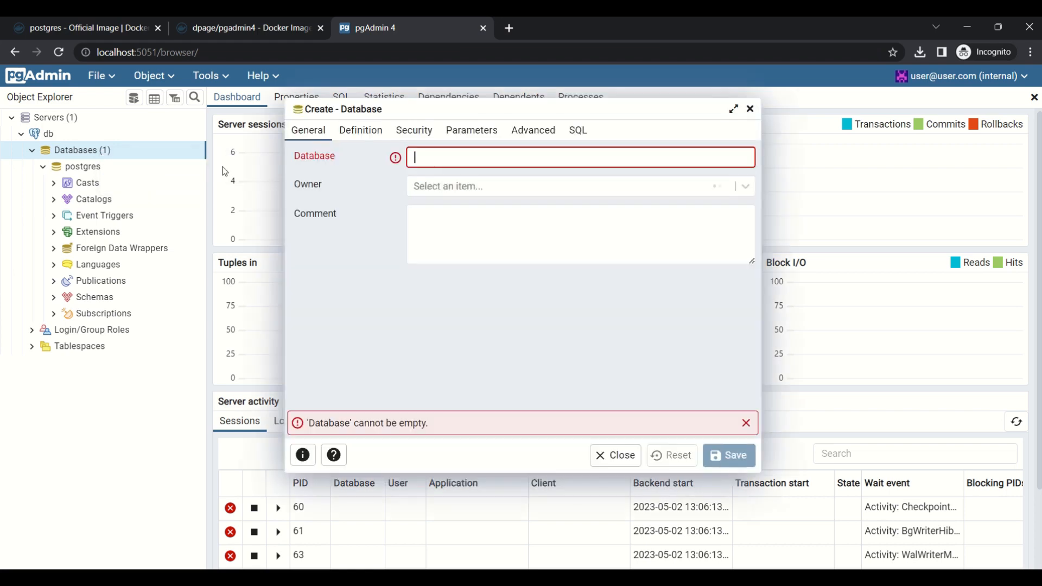
text(TestDB)
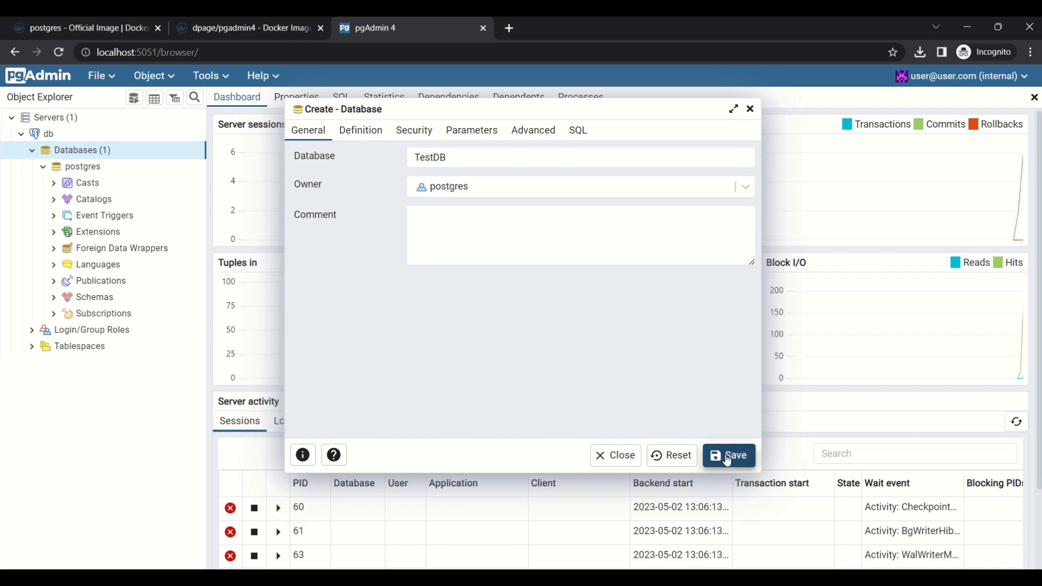
click(723, 454)
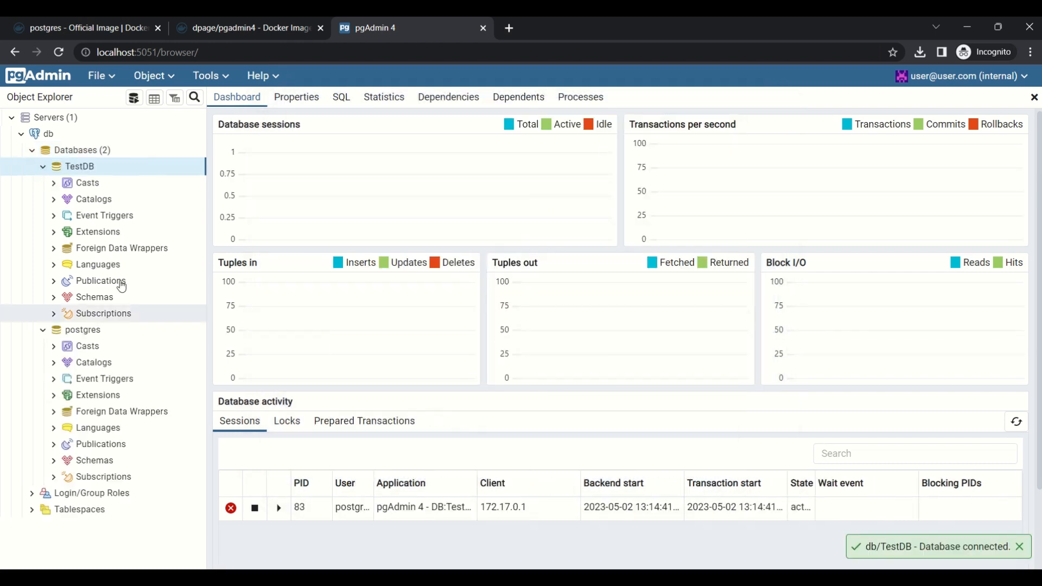
Step: Start a new table under TestDB's public schema Tables group
click(54, 298)
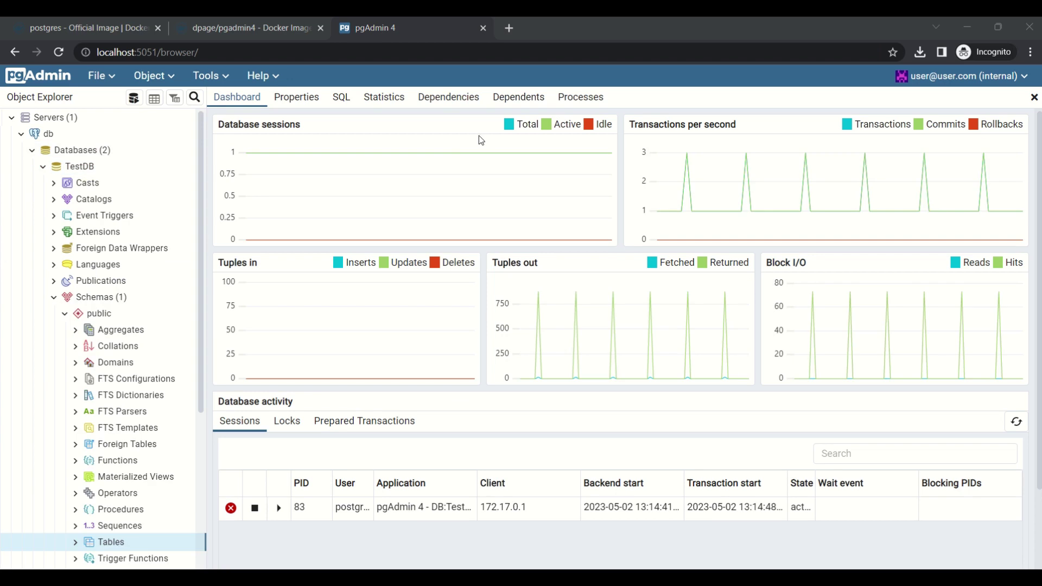
right_click(104, 544)
mouse_move(126, 448)
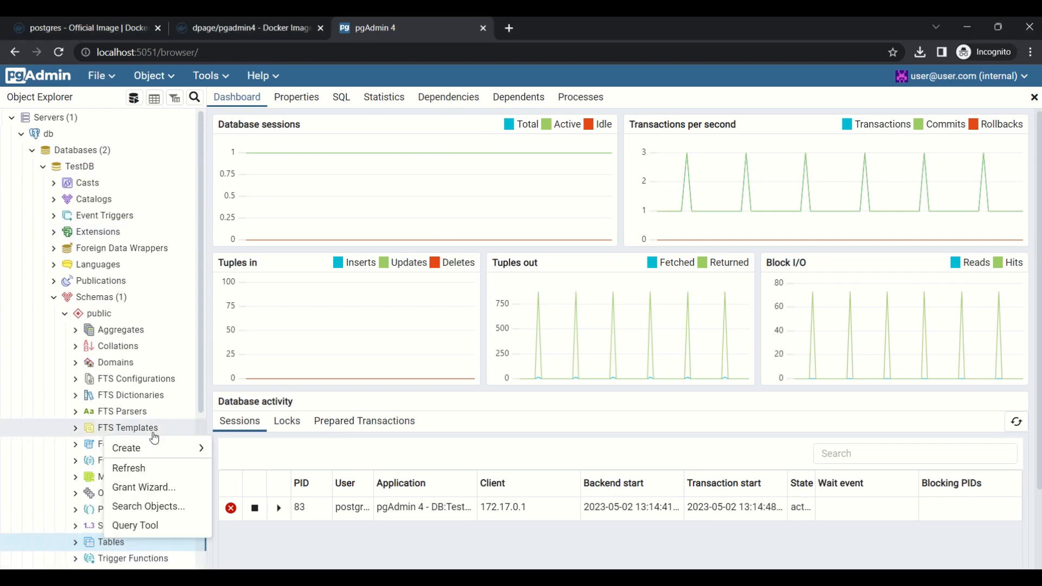
click(233, 453)
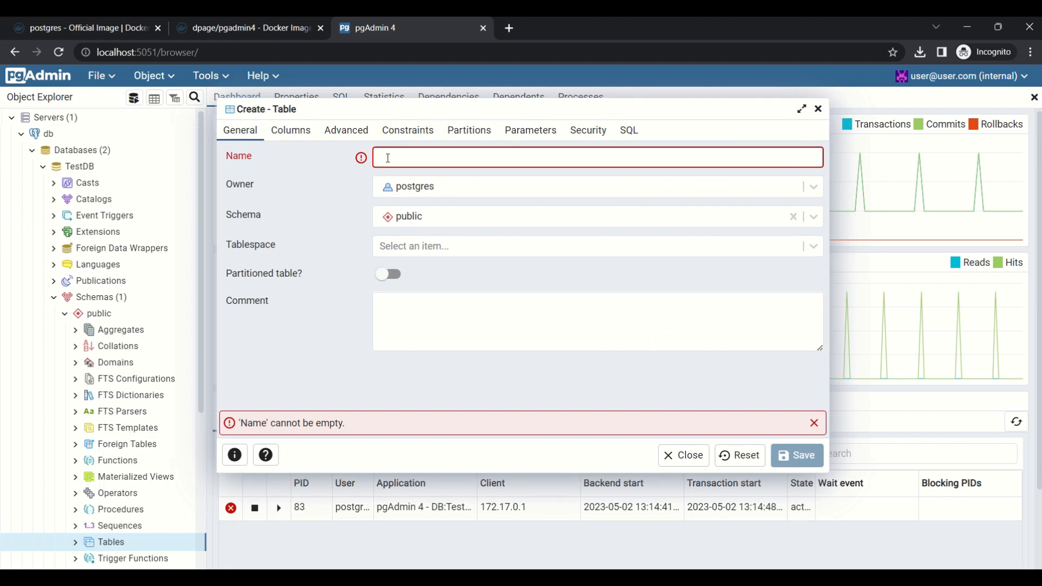
text(Empl)
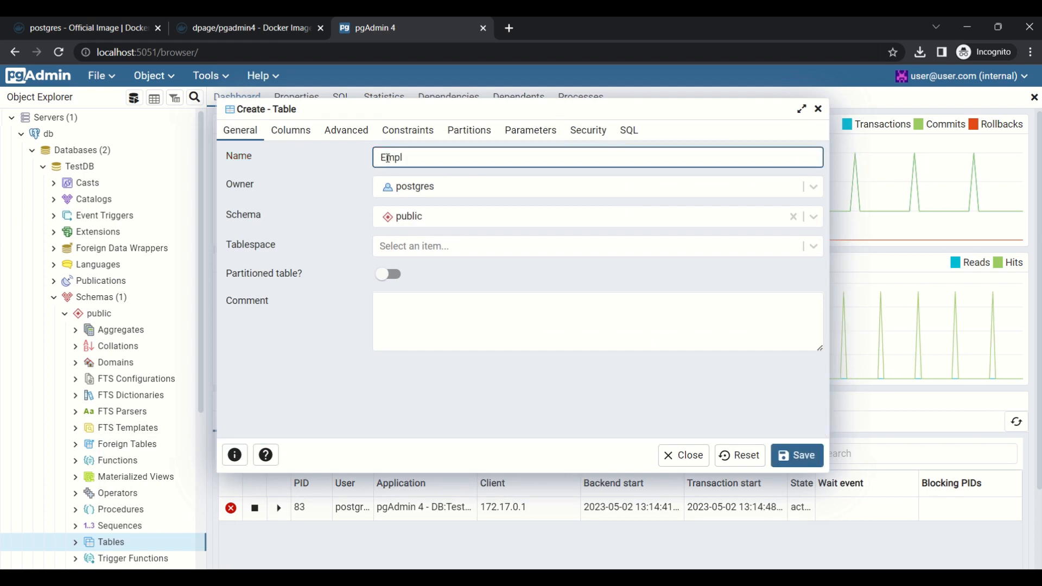
text(oyee)
Step: Define the Employee table with columns Id (integer, PK) and Firstname (text) and save it
click(285, 133)
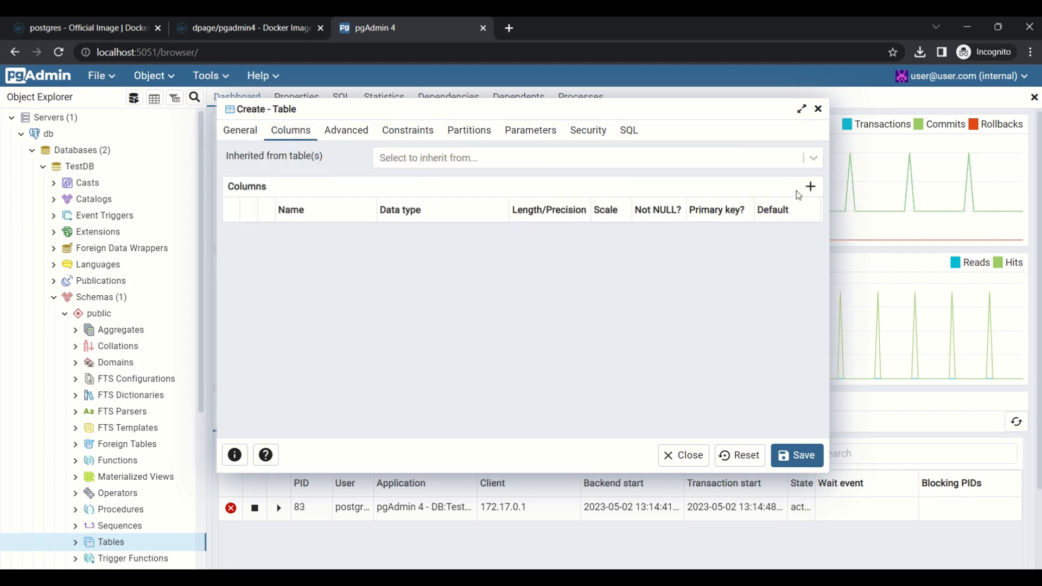
click(809, 188)
click(317, 235)
text(i)
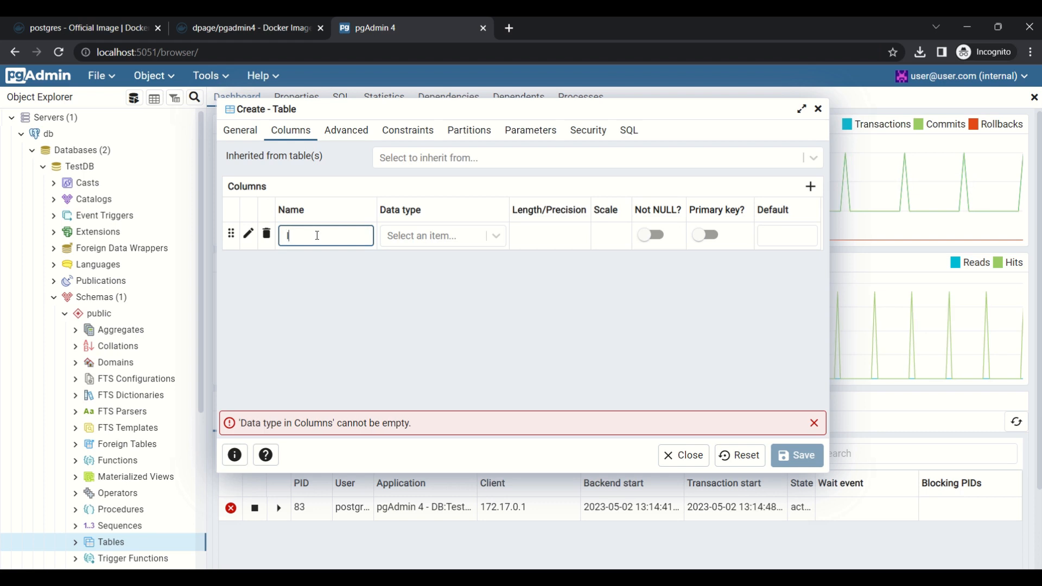
text(d)
key(Tab)
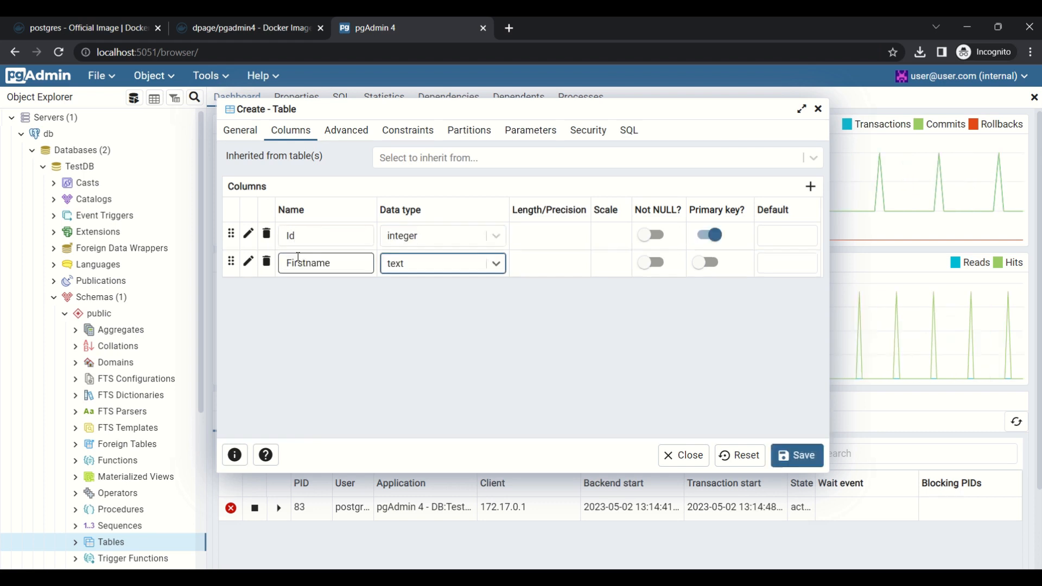
click(799, 454)
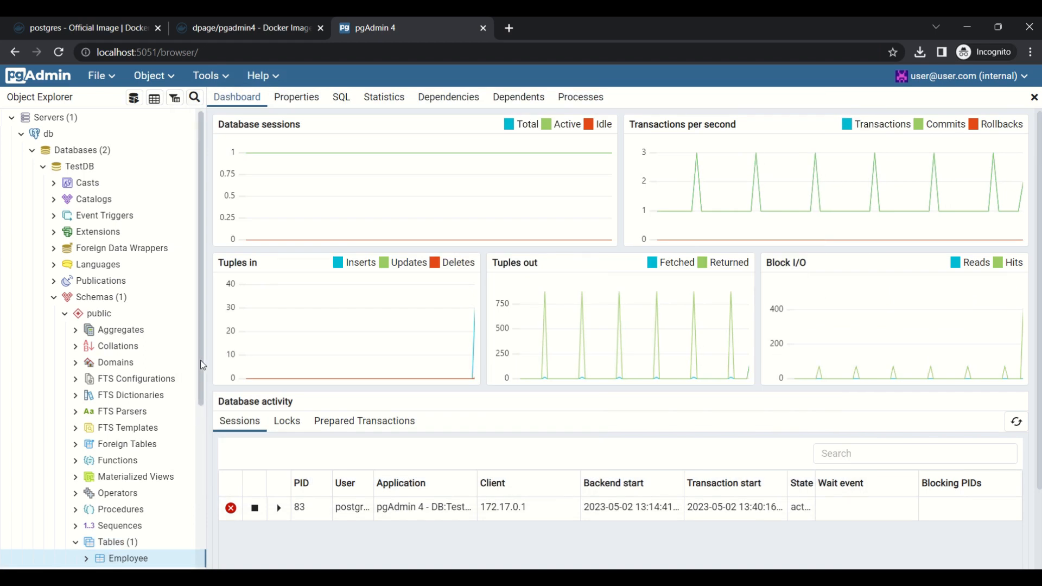
drag(202, 372, 200, 391)
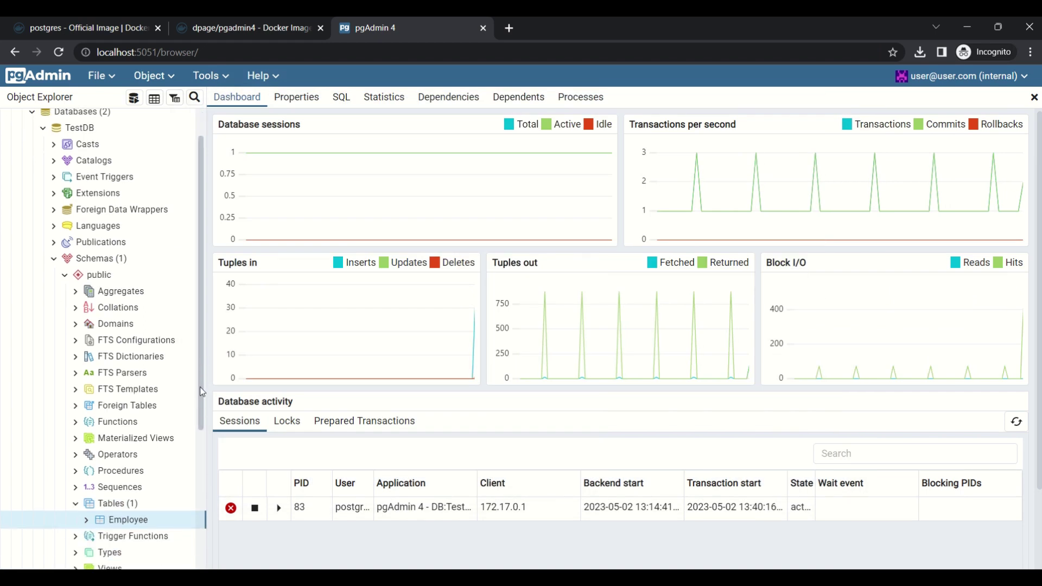
Step: Insert the row (1, 'First Name 1') into Employee via its INSERT script
right_click(142, 519)
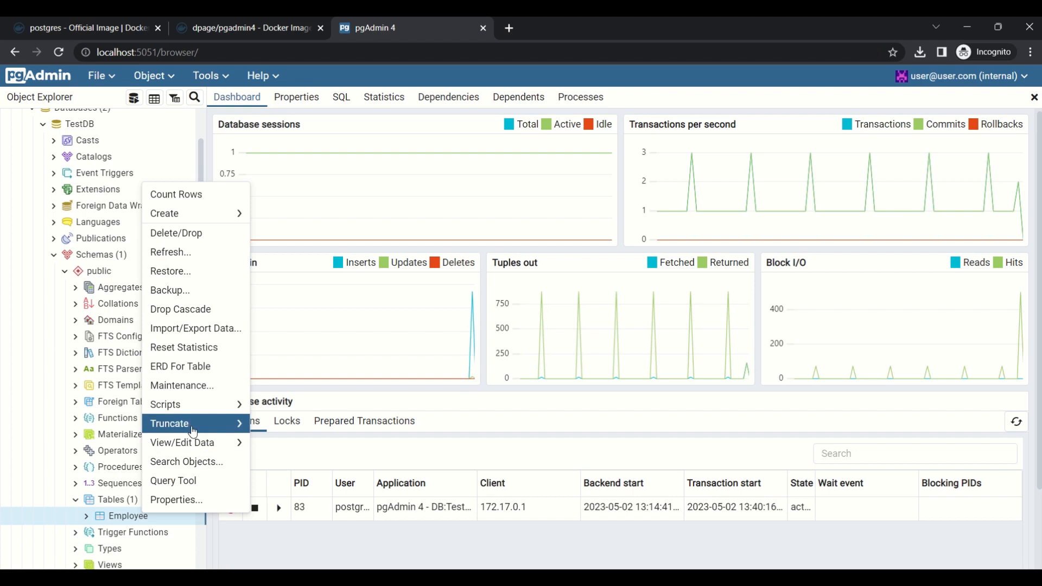
mouse_move(179, 405)
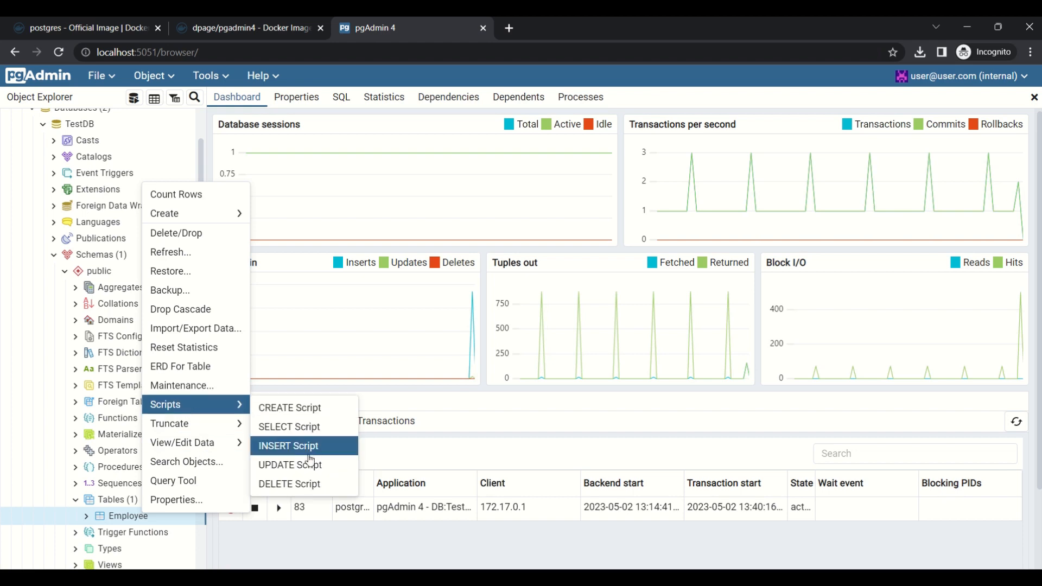
click(305, 445)
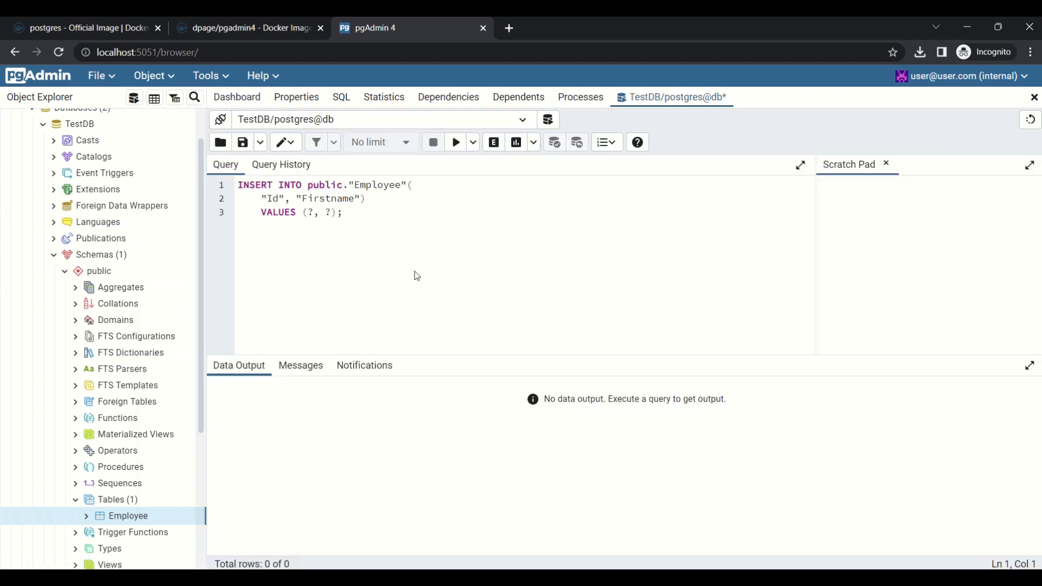
double_click(308, 211)
text(1)
double_click(330, 211)
text('First Name '1)
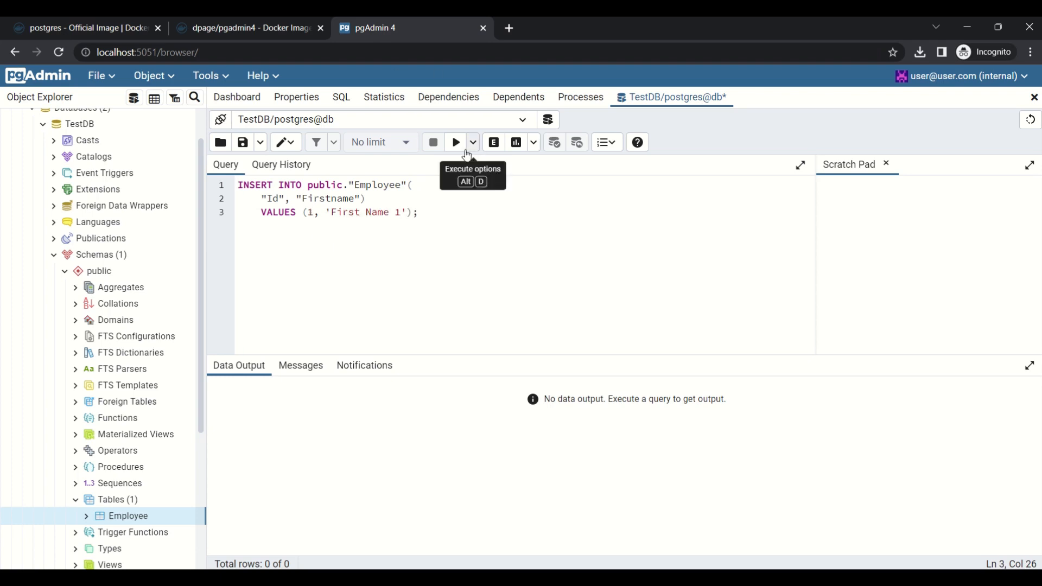
click(457, 144)
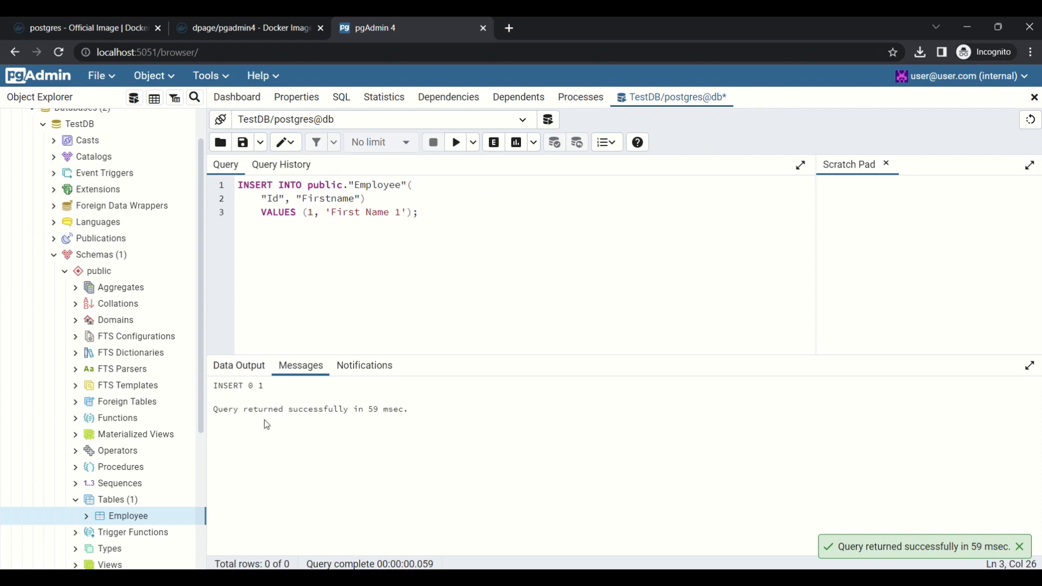
Step: Replace the insert with Select * from "Employee" in the query editor
click(441, 247)
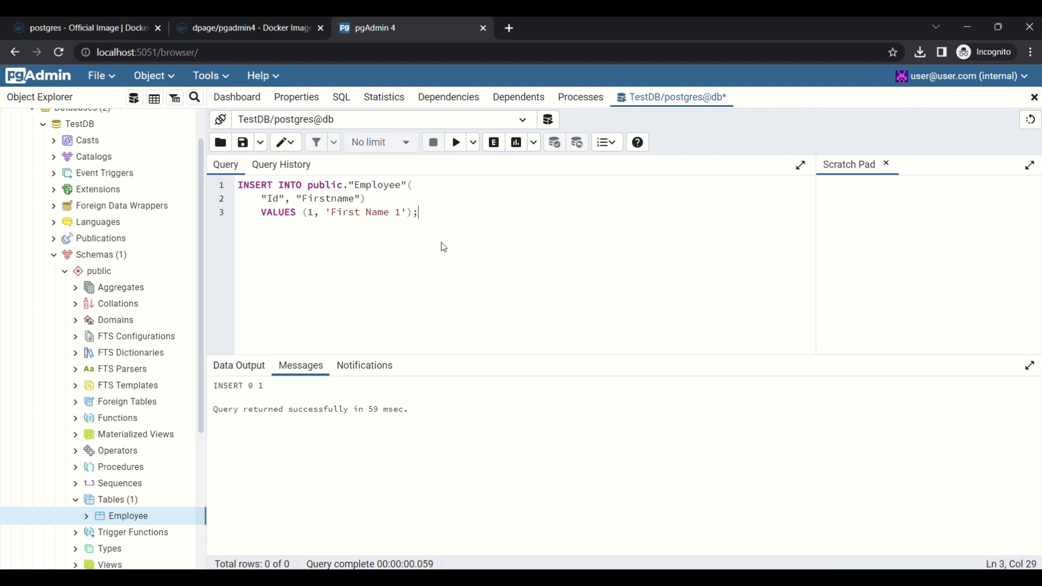
key(ctrl+a)
text(Select * from "Employee")
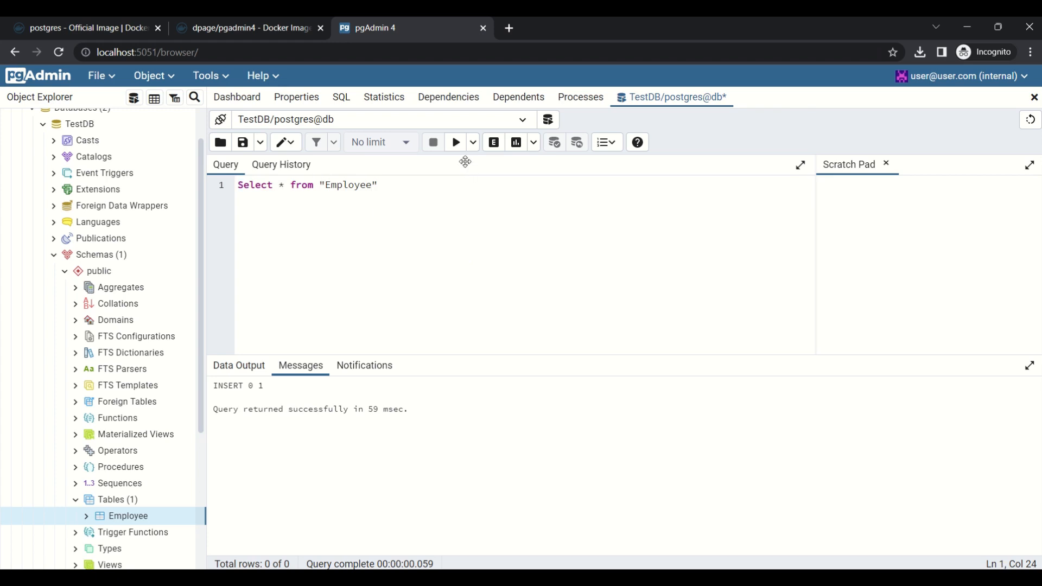
Step: Run the Employee select, then view the installed PostgreSQL extension's details in Azure Data Studio
click(457, 143)
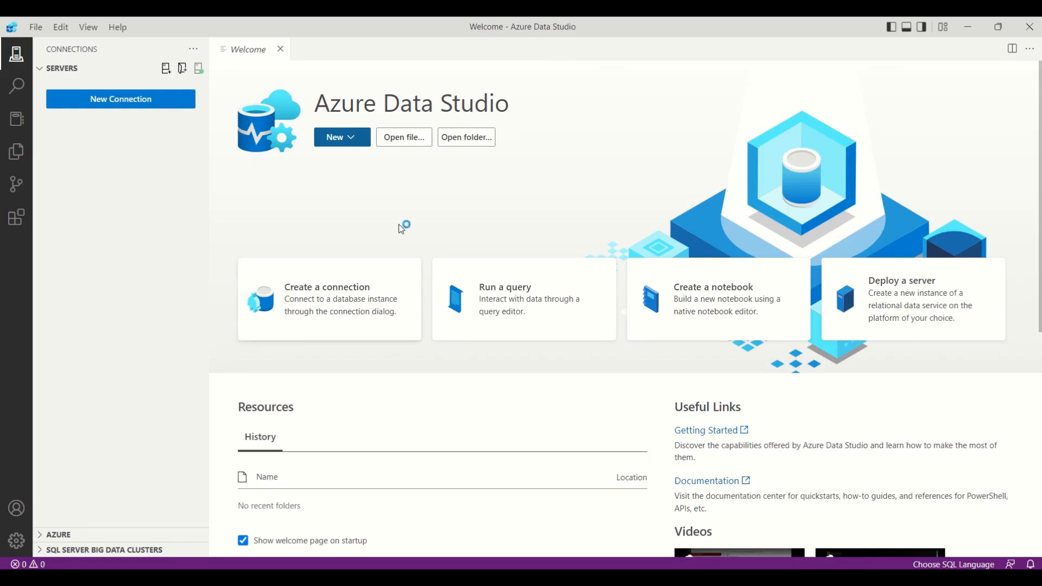
click(16, 220)
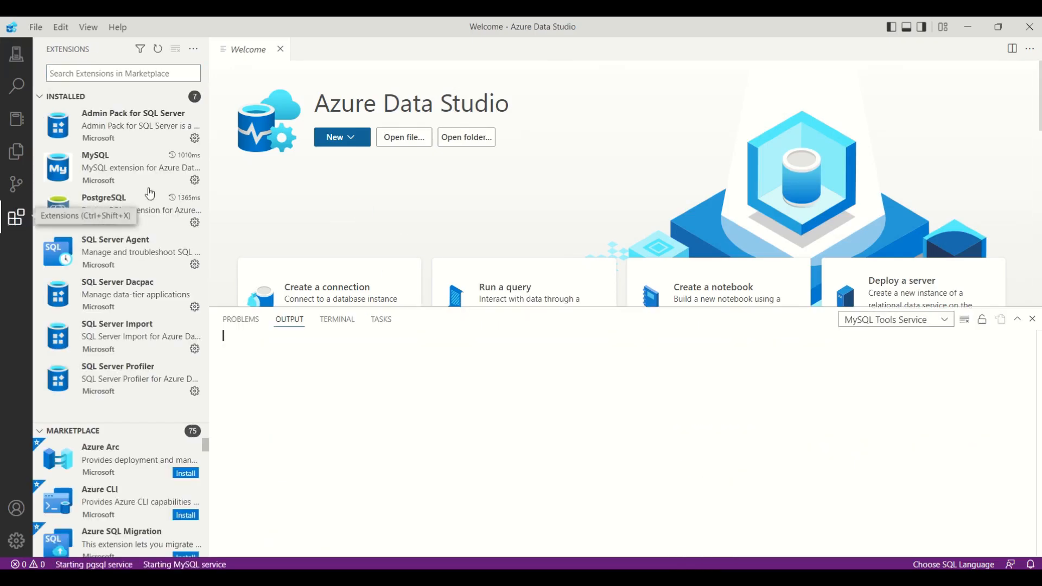
click(141, 208)
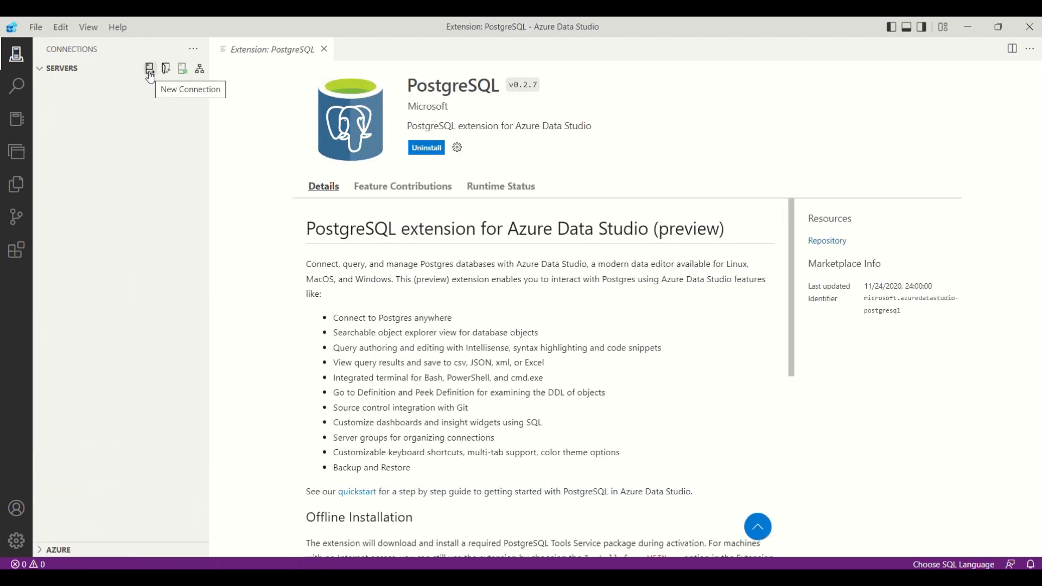
Step: Begin a new connection with PostgreSQL as the connection type
click(150, 70)
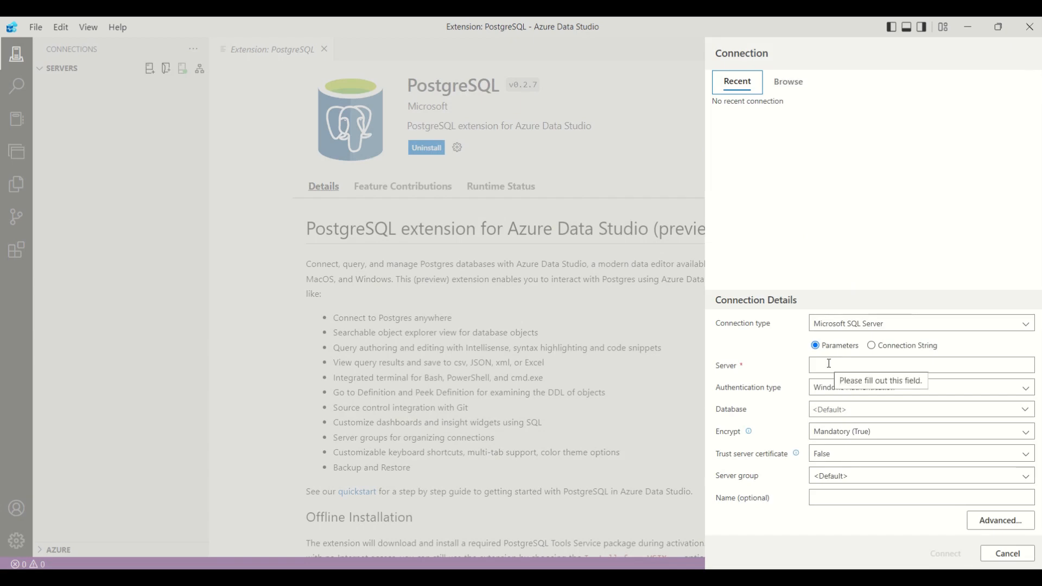
click(923, 327)
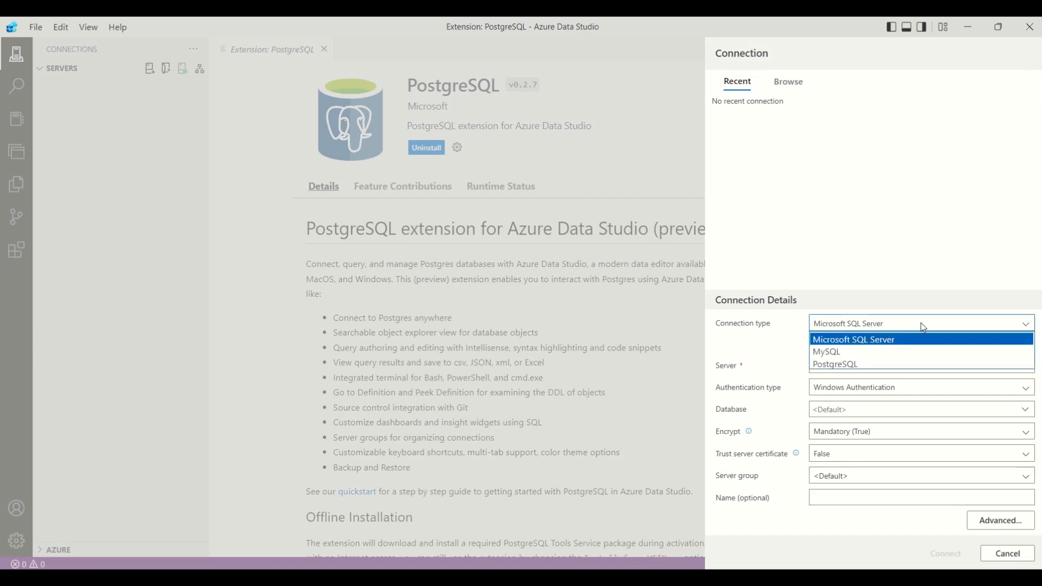
click(876, 364)
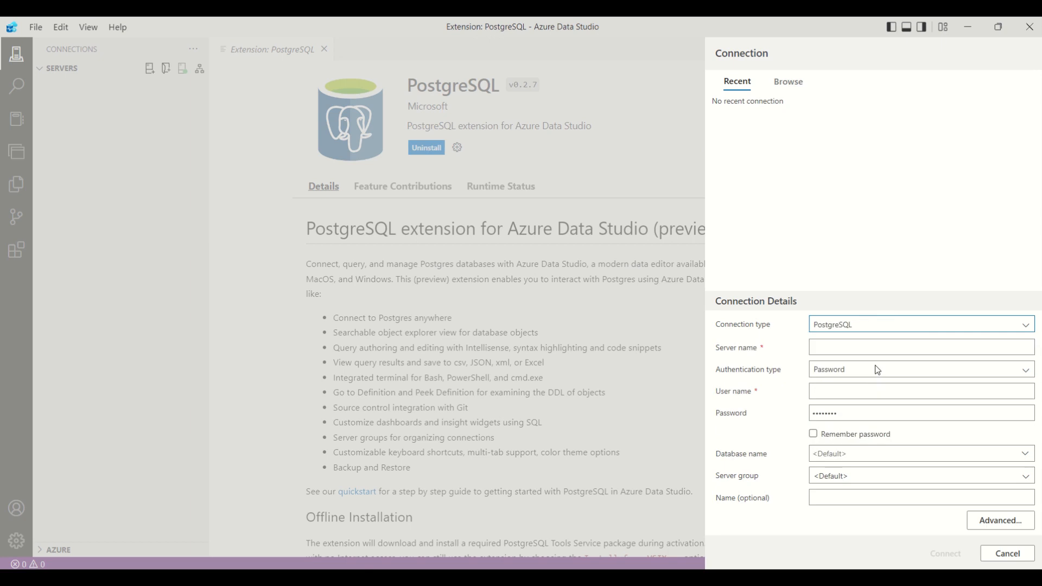
Step: Connect to server localhost as user postgres with its password
click(821, 347)
text(localhost)
key(Tab)
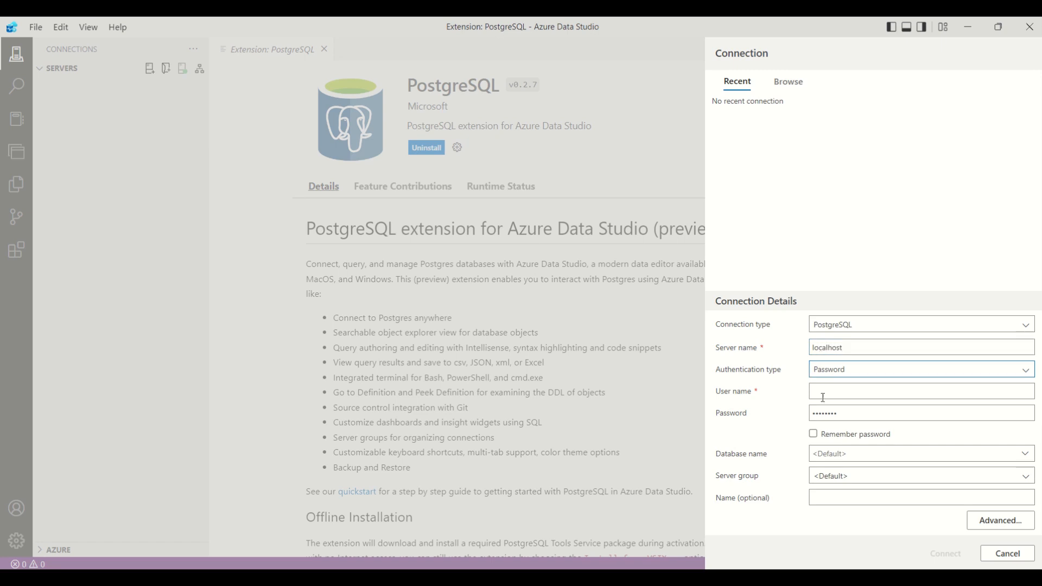
click(813, 390)
text(postgres)
key(Tab)
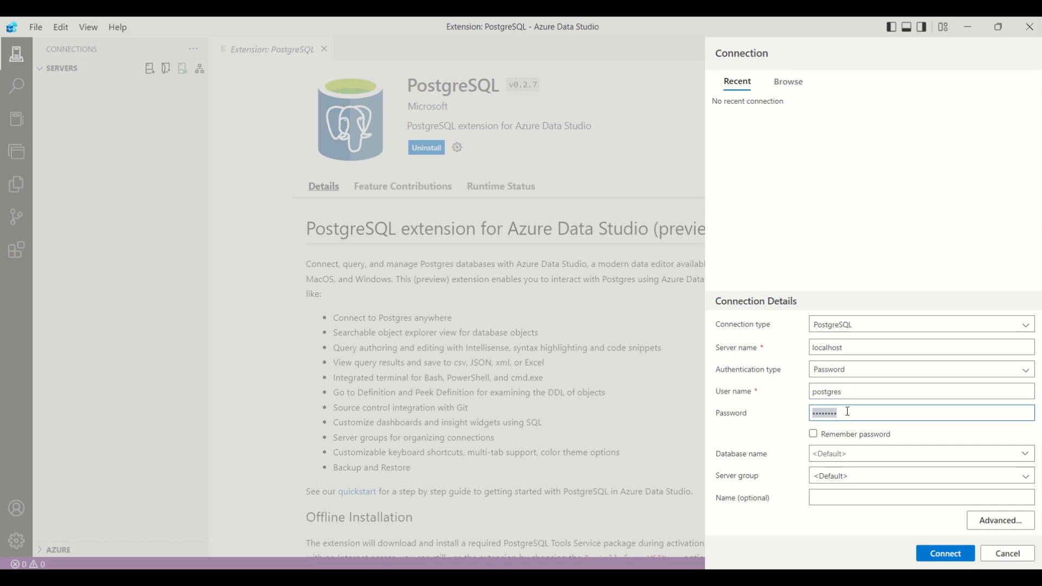
text(postgres)
click(937, 557)
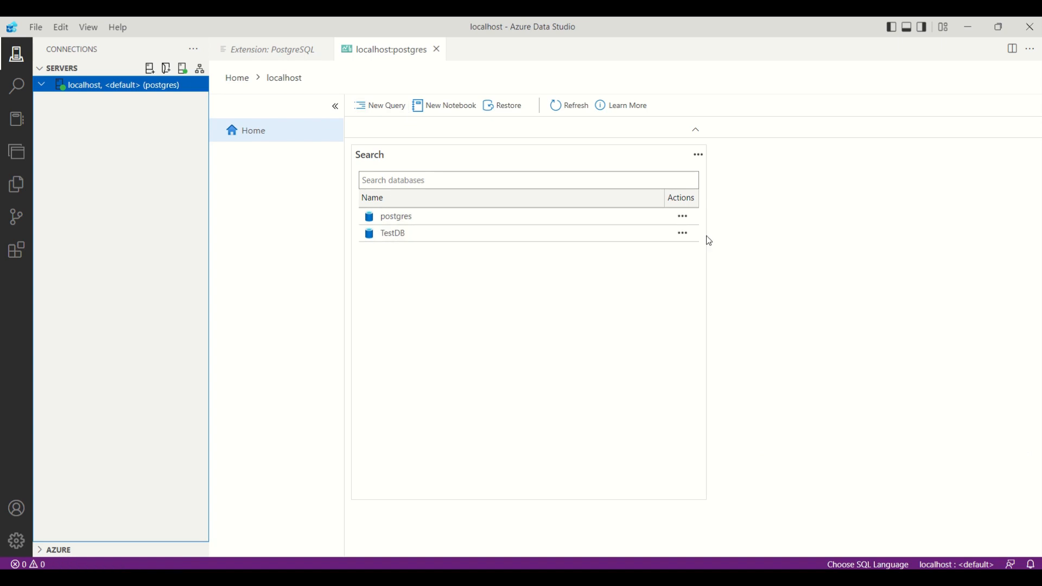
Step: Run Select * FROM "Employee" in a new TestDB query, returning row Id 1, First Name 1
click(682, 234)
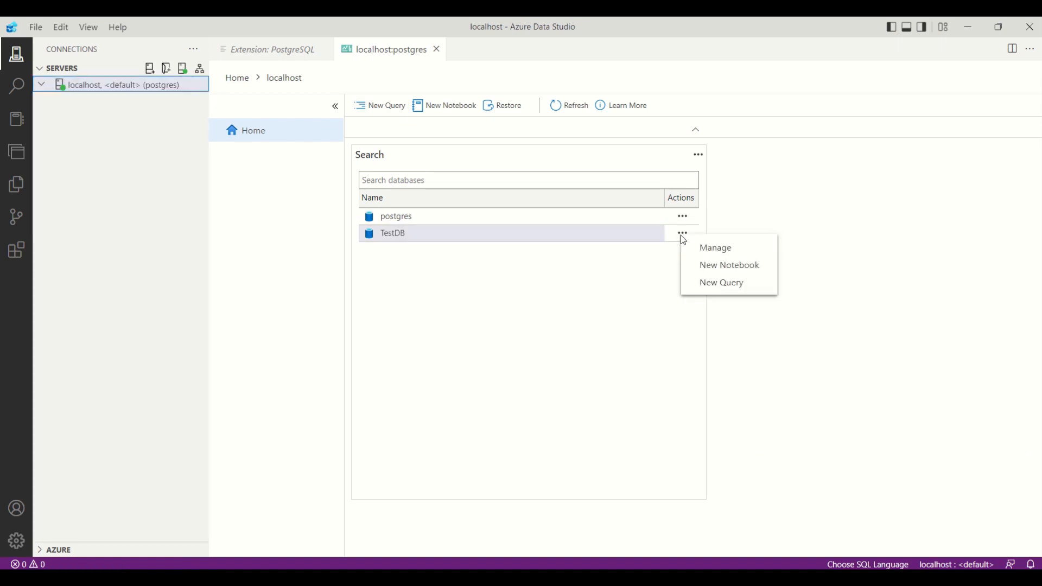
click(722, 283)
text(Select *)
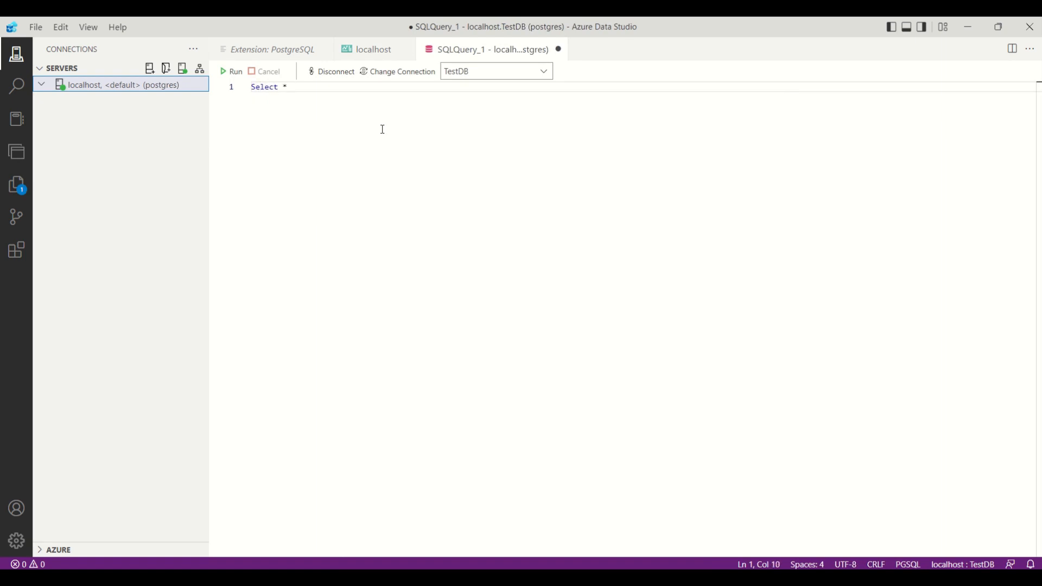
text( FROM )
text("EM)
key(BackSpace)
text(mployee)
click(232, 72)
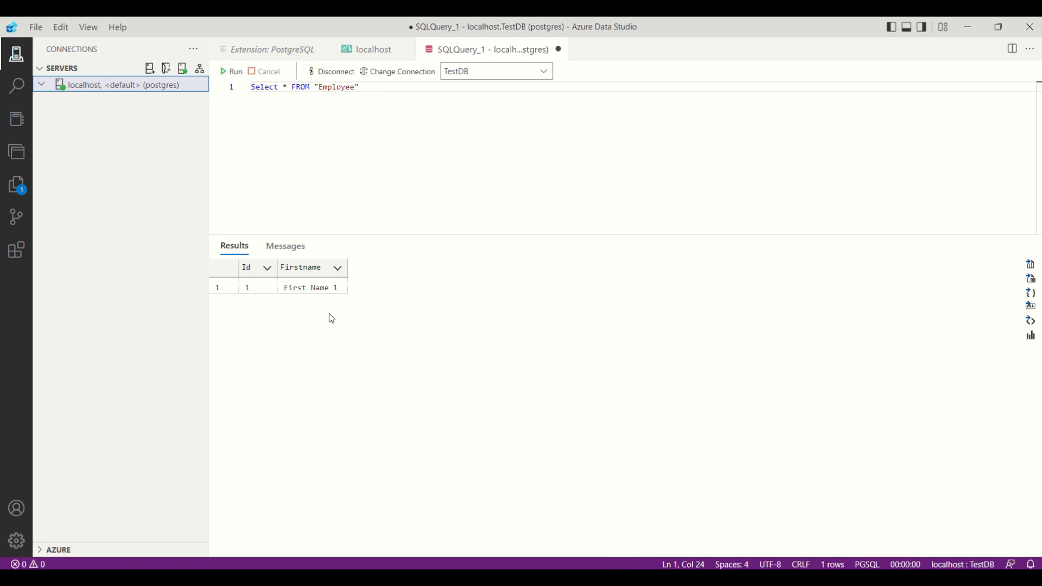